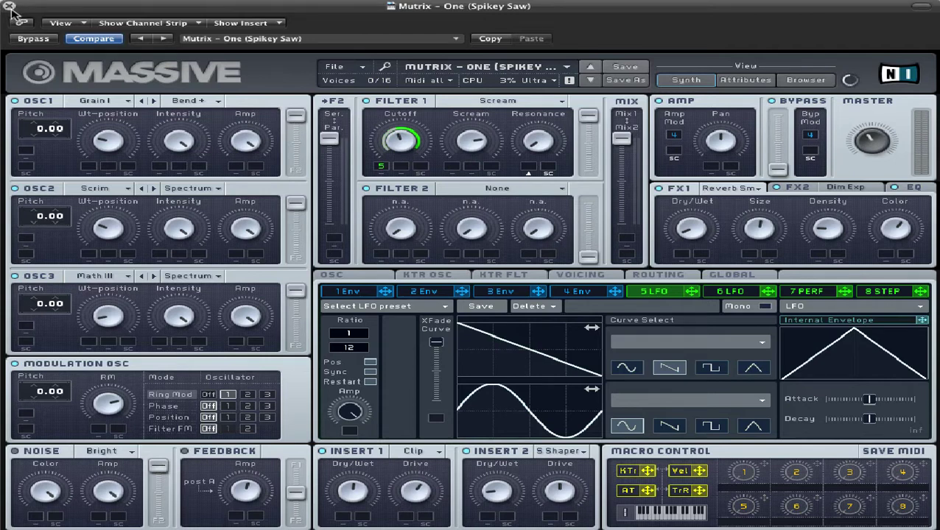
Step: Close the Massive window, deselect the arranged regions, and play the song One by Mutrix in iTunes
click(10, 9)
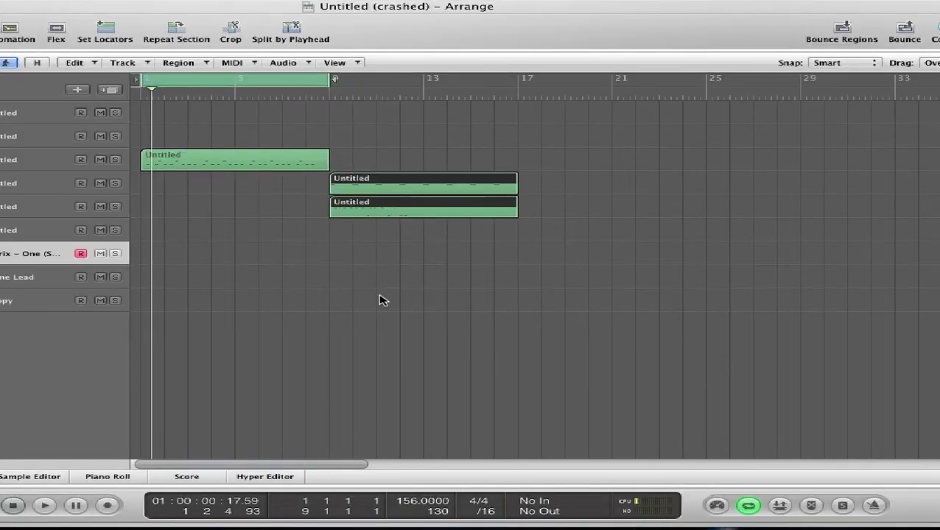
click(329, 112)
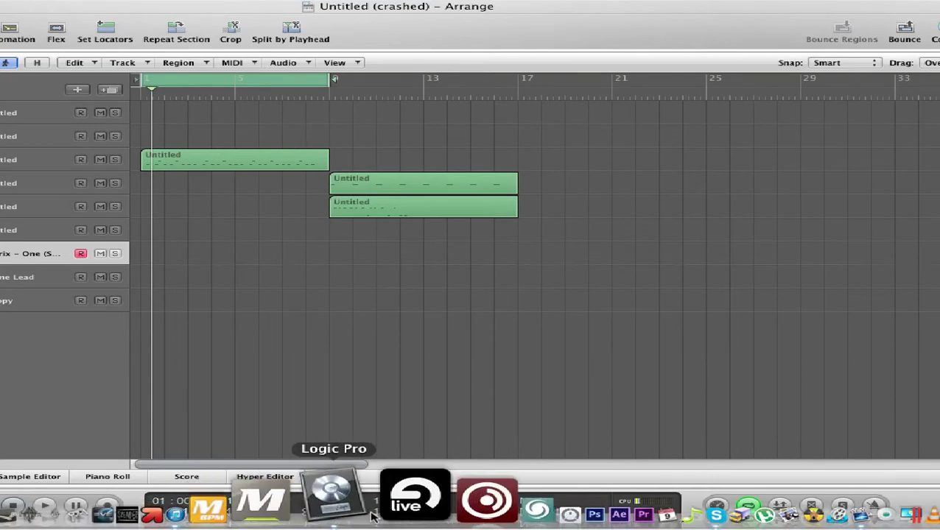
click(259, 494)
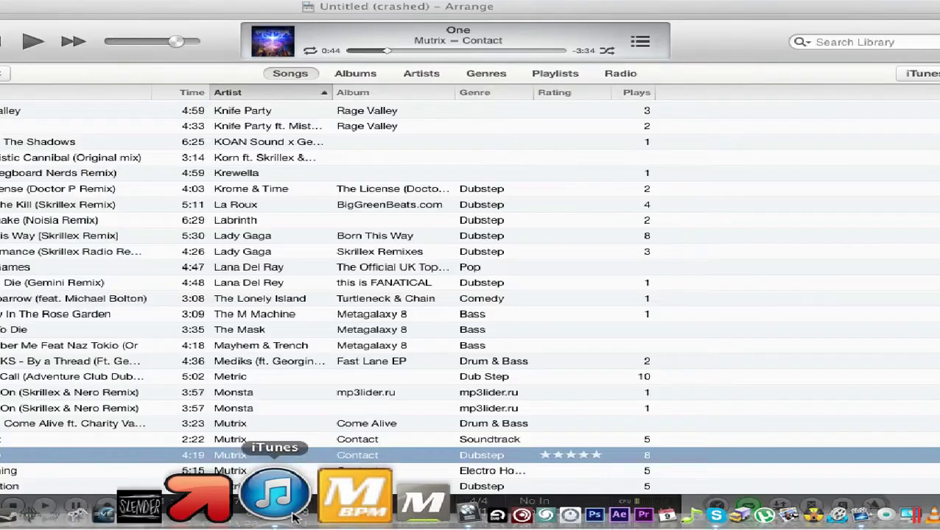
click(32, 45)
Step: Skip ahead to about 1:24 in the song, raise the playback volume to maximum, and pause after listening
scroll(32, 176, down, 5)
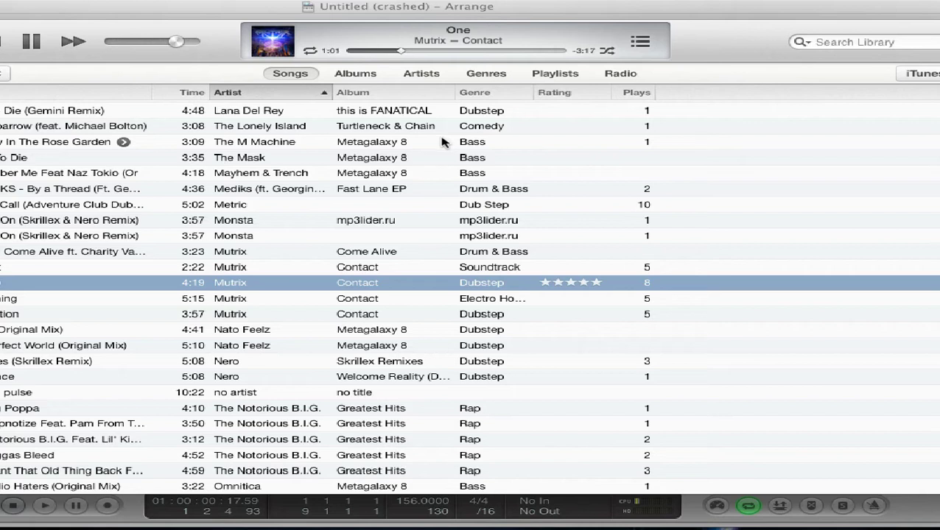
click(419, 51)
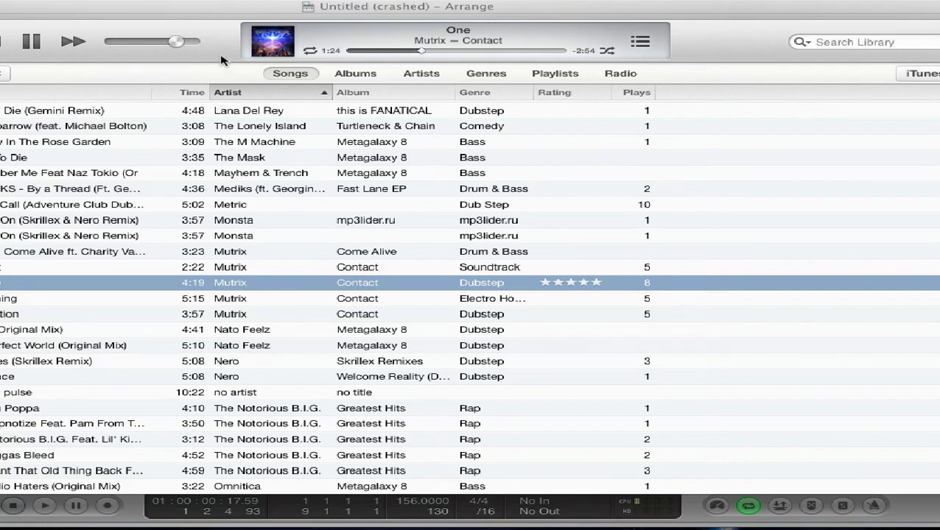
drag(176, 41, 196, 41)
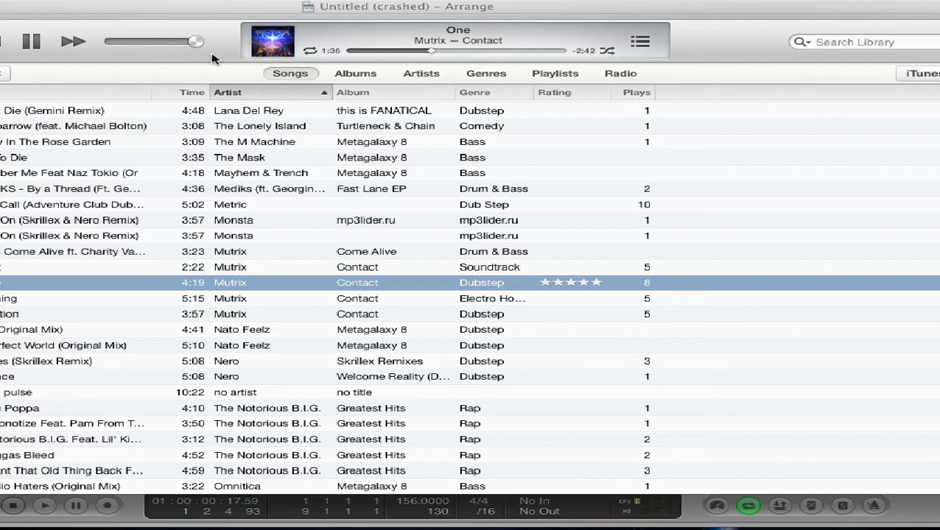
key(space)
Step: Return to the Massive instrument in Logic Pro and check the wavetable choices of oscillators 1, 2 and 3
click(62, 10)
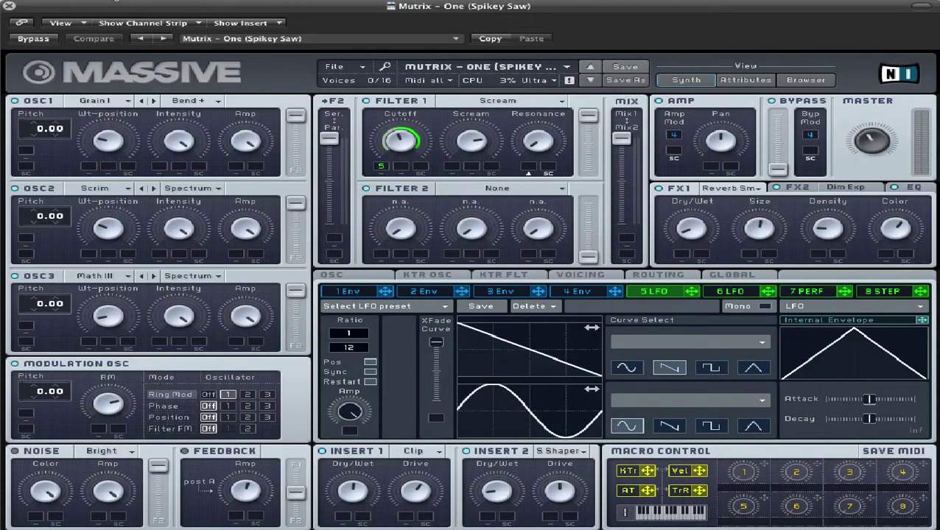
mouse_move(79, 9)
mouse_down()
mouse_move(135, 9)
mouse_move(77, 9)
mouse_up()
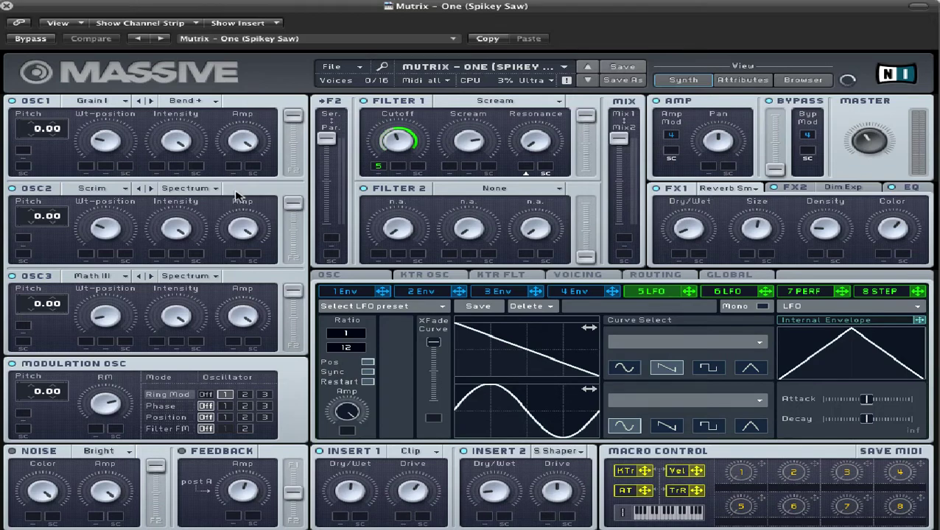
click(121, 103)
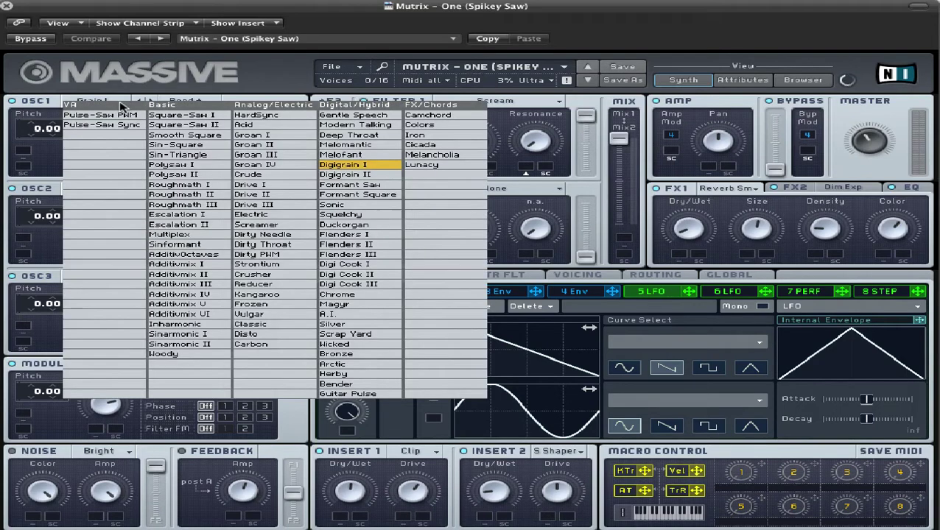
click(260, 85)
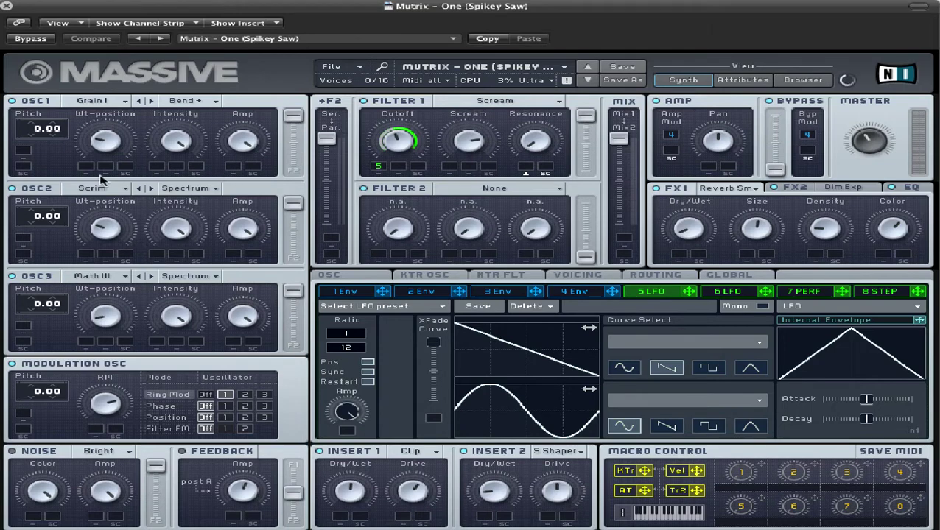
click(121, 190)
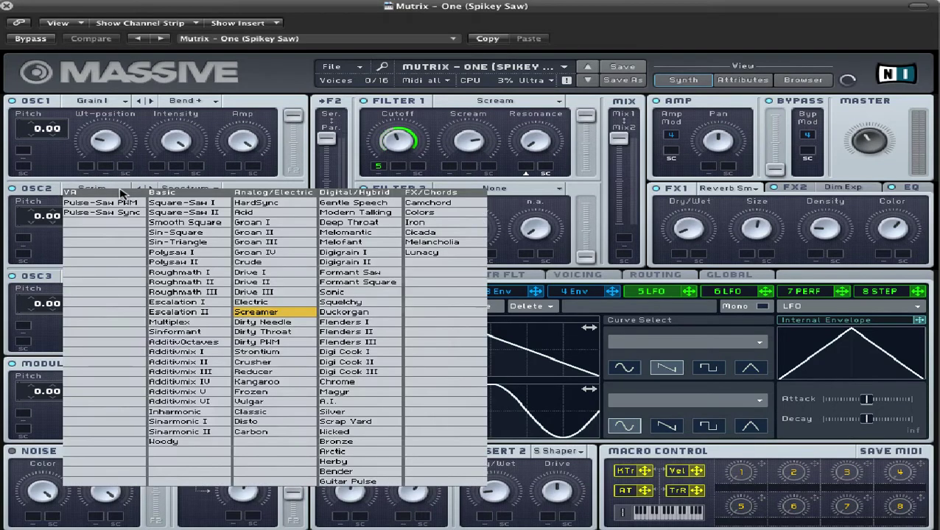
click(263, 186)
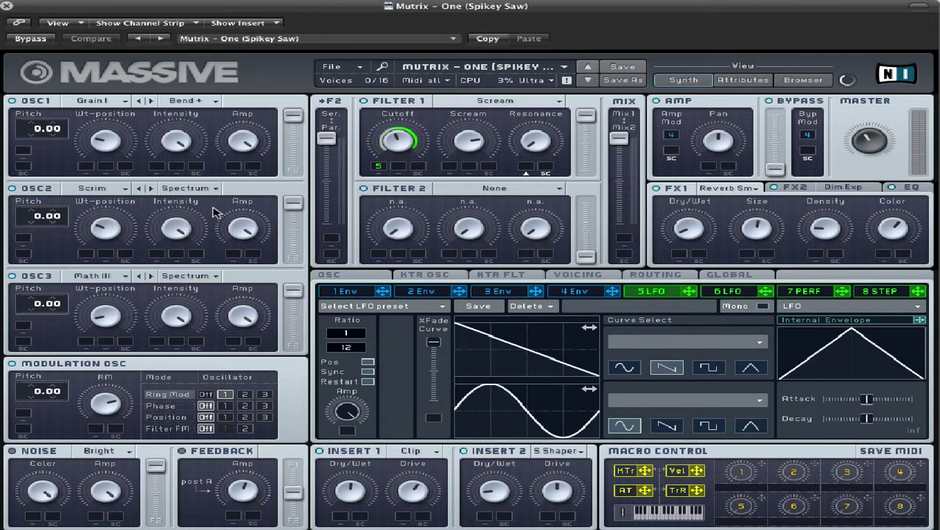
click(91, 277)
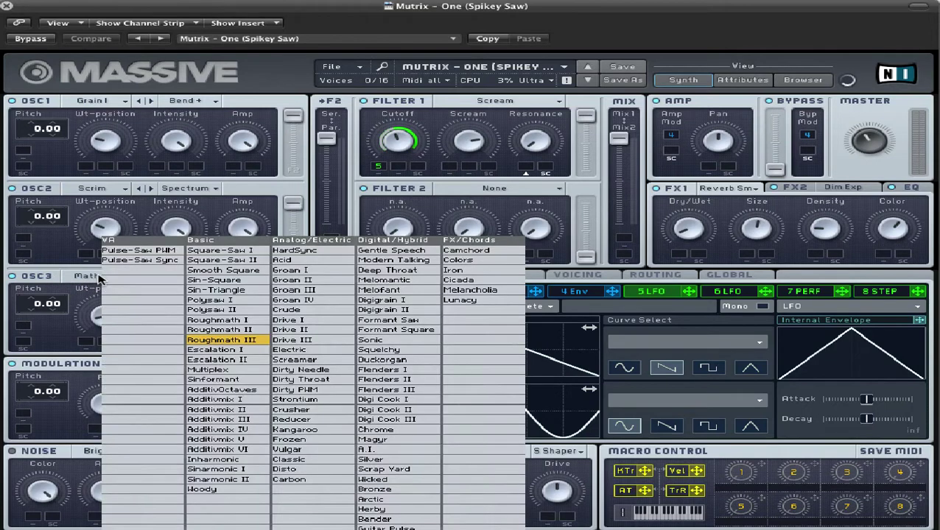
click(68, 262)
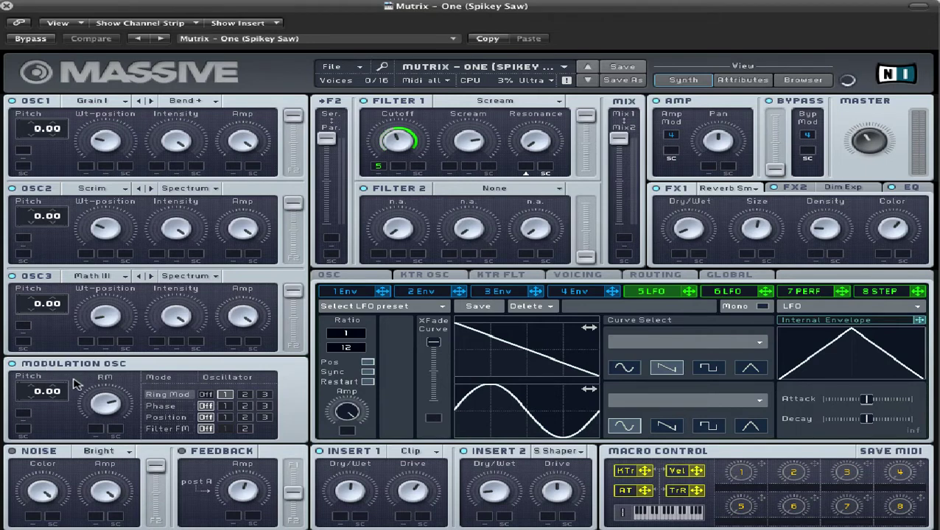
Step: Check the modulation oscillator's Ring Mod target and the effect types available for Insert 1 and Insert 2
click(225, 395)
click(432, 451)
click(372, 473)
click(559, 452)
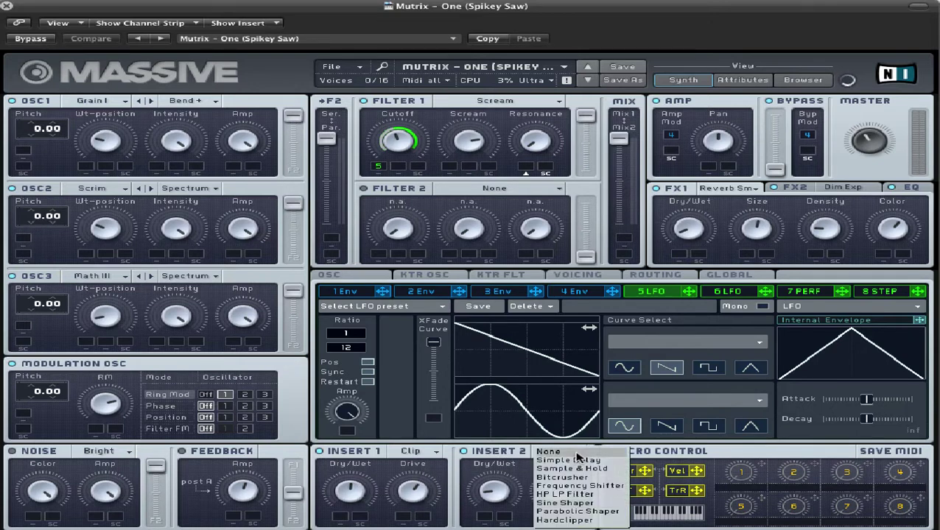
click(473, 464)
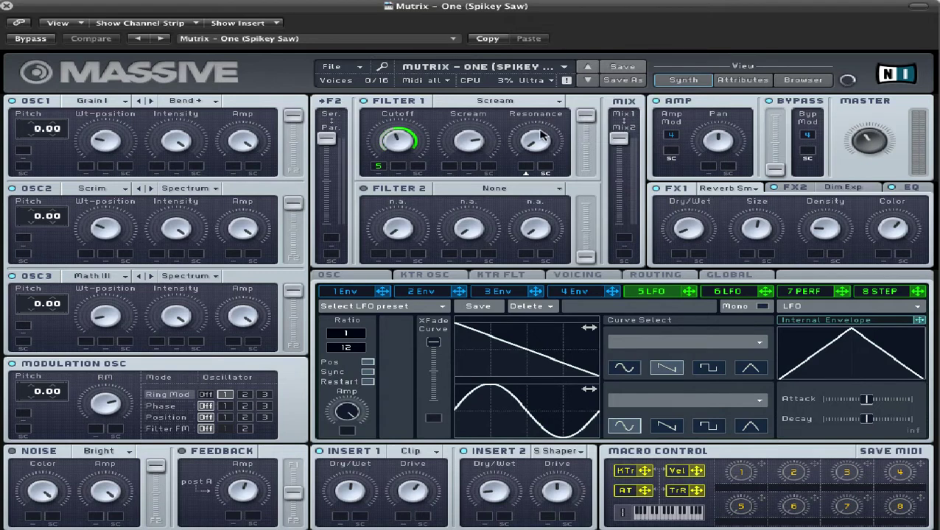
Step: Check Filter 1's Resonance, and view the Dim Exp settings of FX2 and the EQ settings
drag(538, 152, 537, 149)
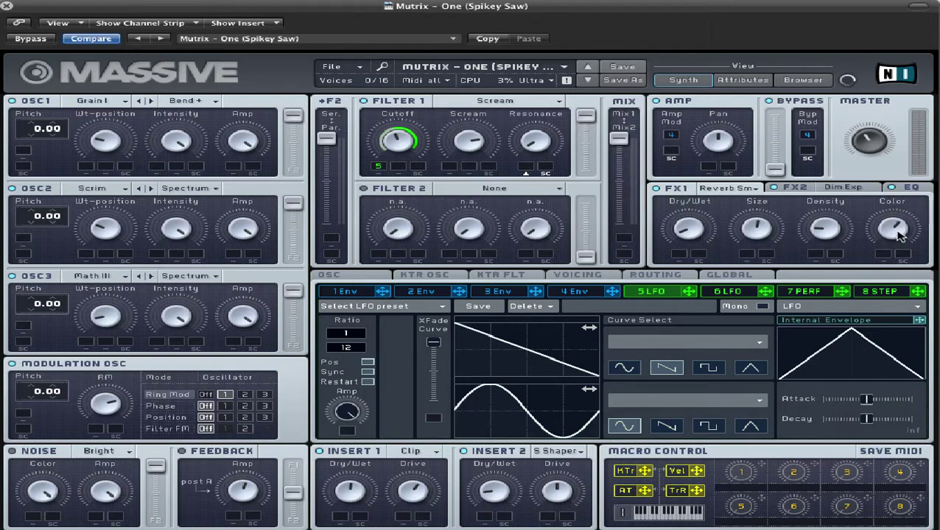
click(847, 188)
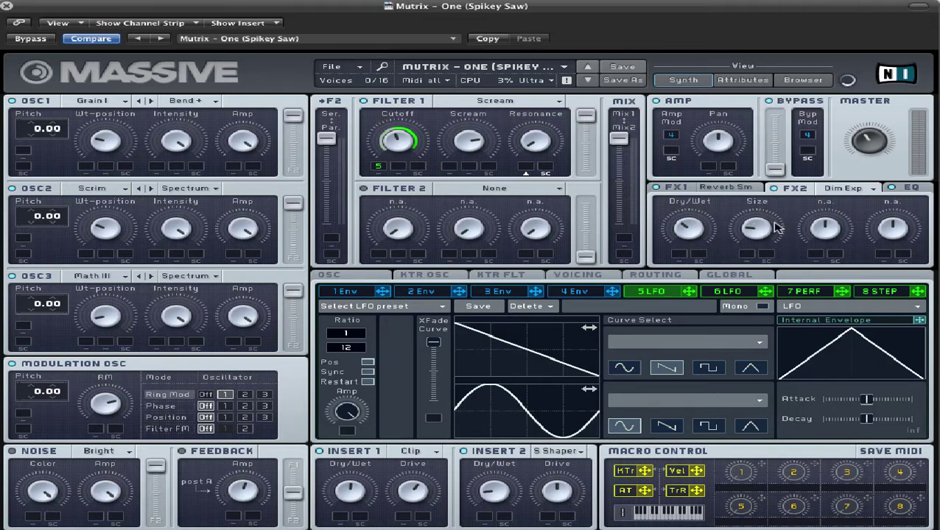
click(910, 191)
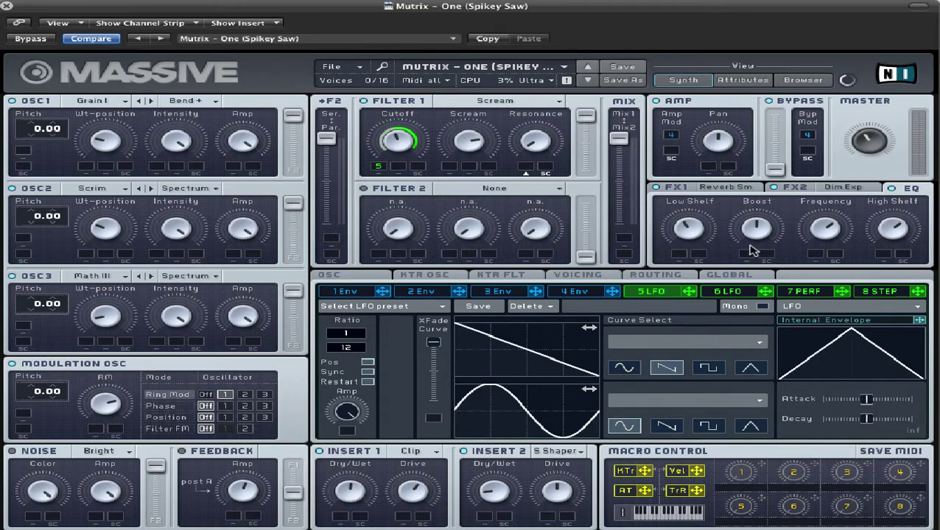
Step: Examine the curves and settings of envelopes 4, 2 and 1
click(352, 280)
click(573, 293)
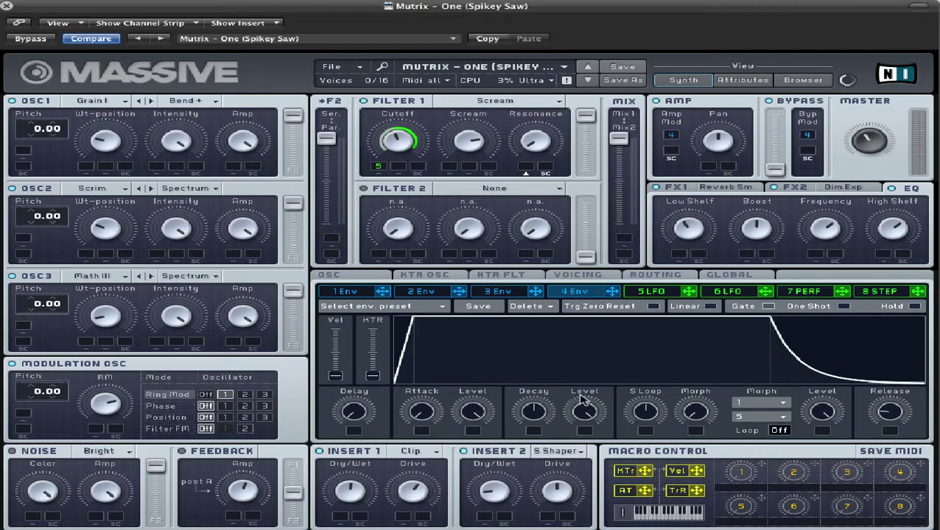
click(458, 293)
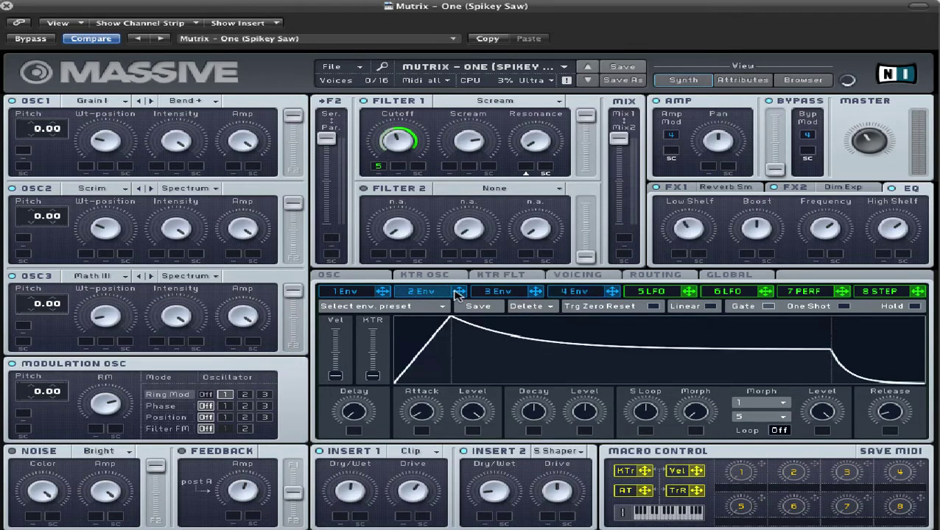
click(359, 295)
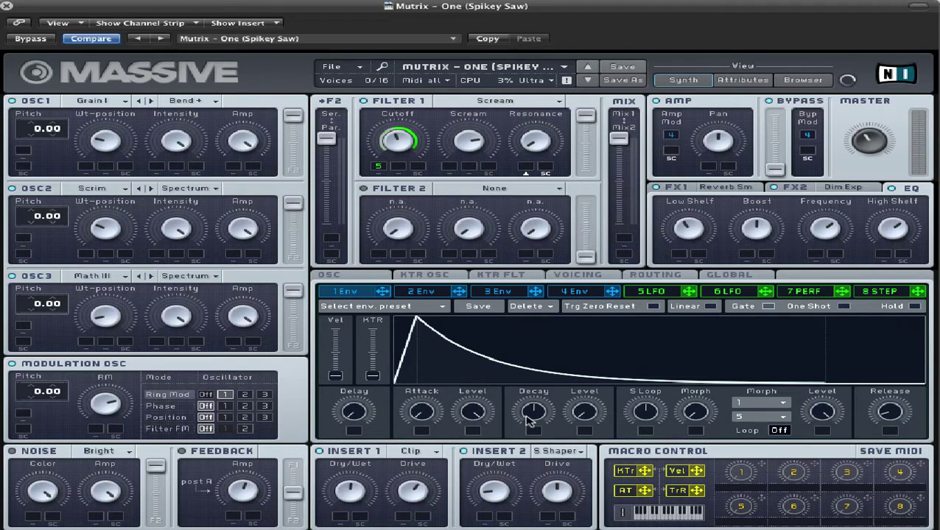
click(576, 292)
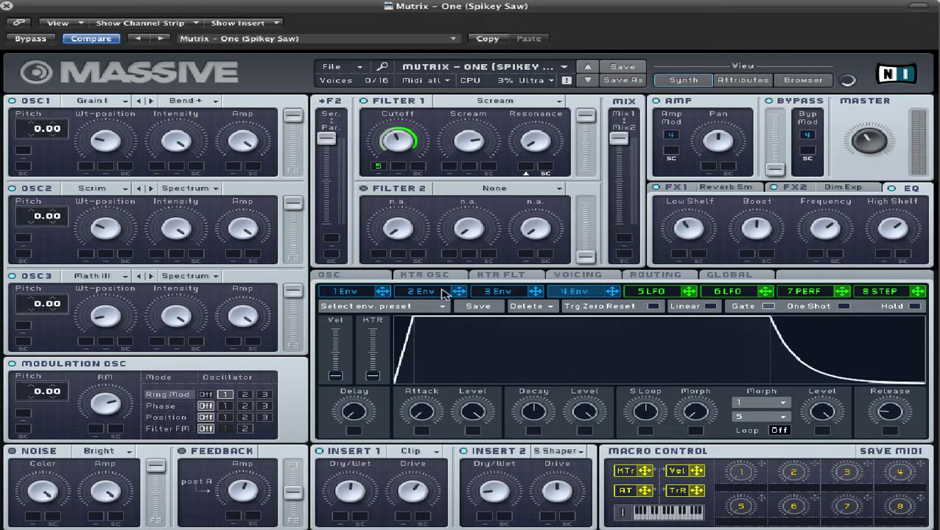
click(362, 294)
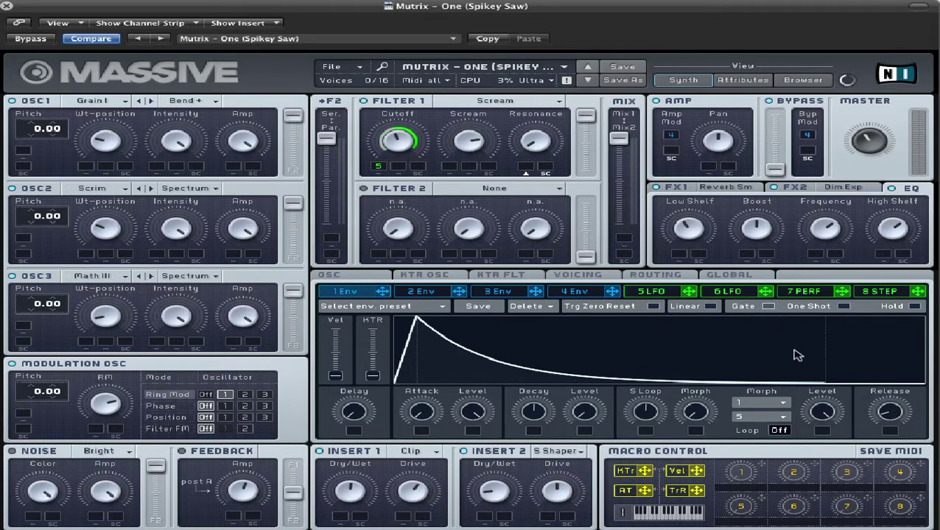
Step: Adjust the Pitchbend Up and Down ranges in the oscillator settings
click(368, 277)
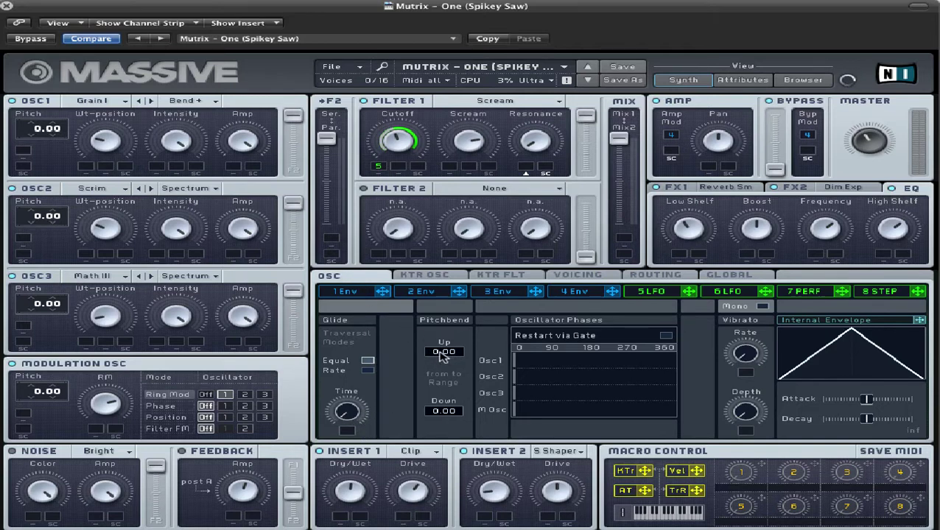
drag(436, 354, 440, 343)
drag(433, 413, 432, 430)
Step: Look through the oscillator and filter key tracking, voicing, routing and global settings, ending on the voicing settings
click(448, 280)
click(503, 281)
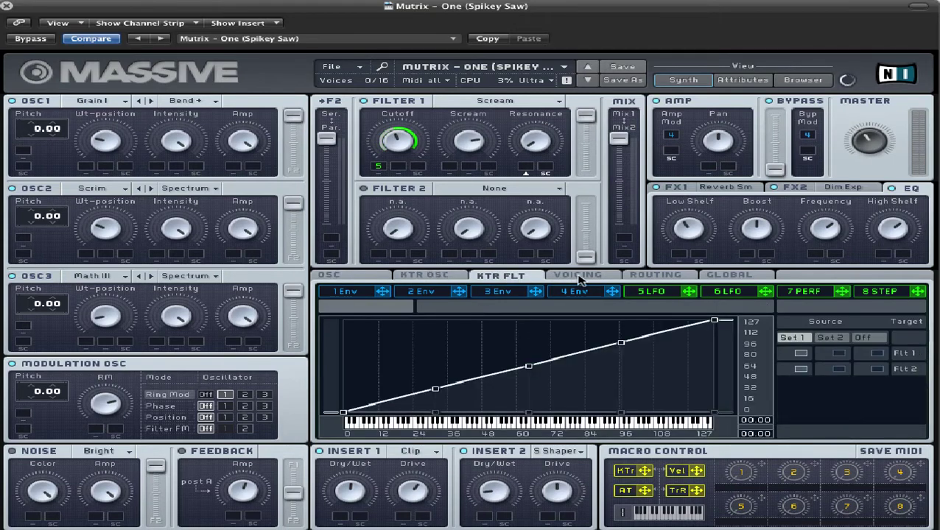
click(579, 280)
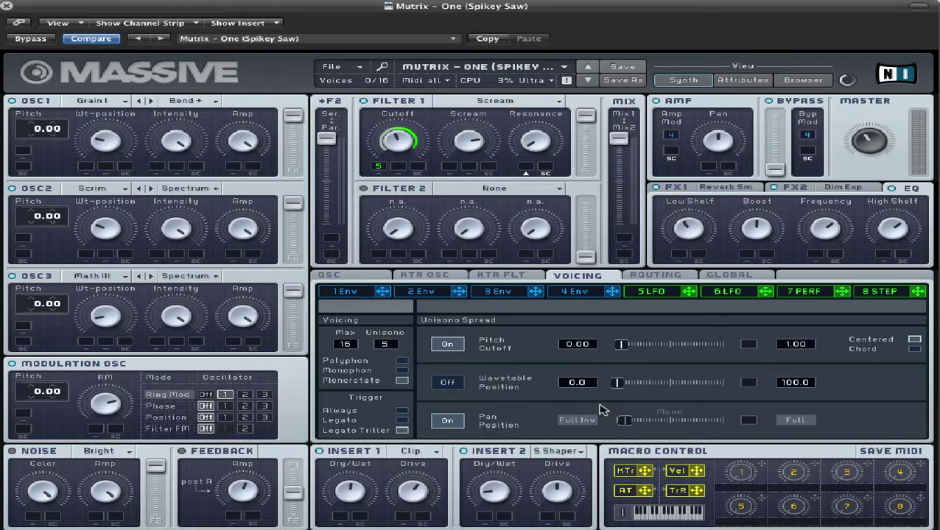
click(672, 275)
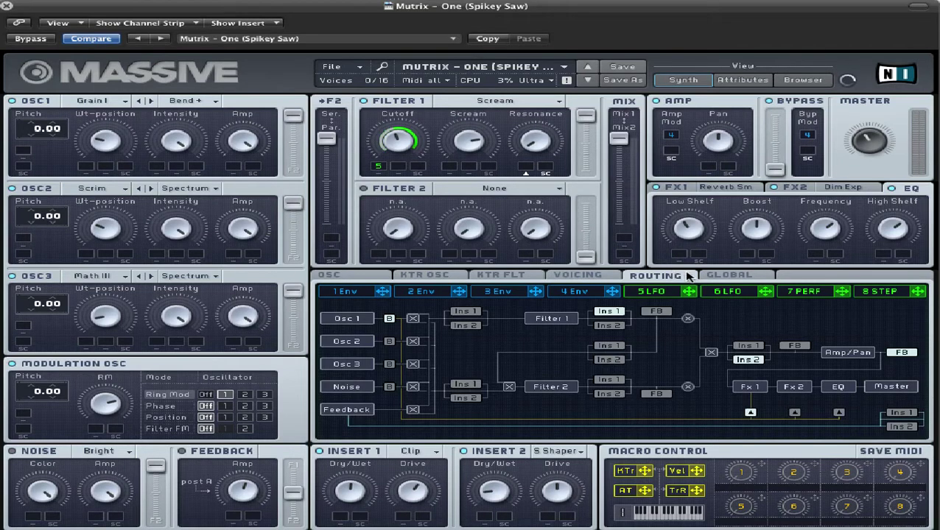
click(718, 277)
click(643, 275)
click(601, 275)
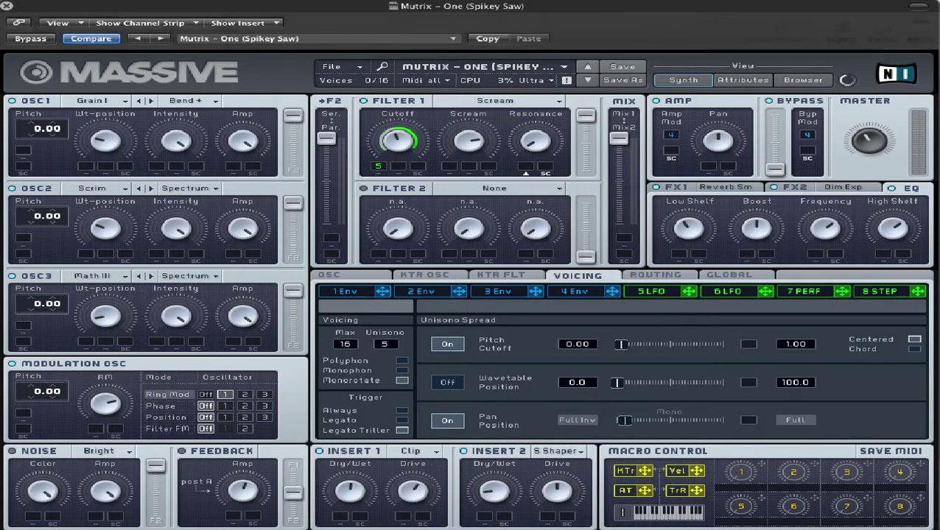
Step: Show the on-screen musical typing keyboard and play the same note repeatedly to audition the patch
key(super+k)
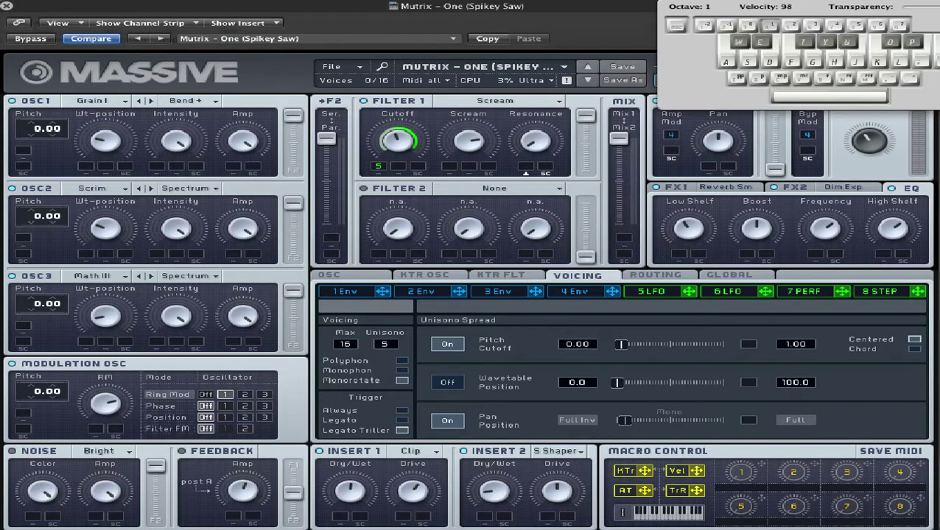
key(t)
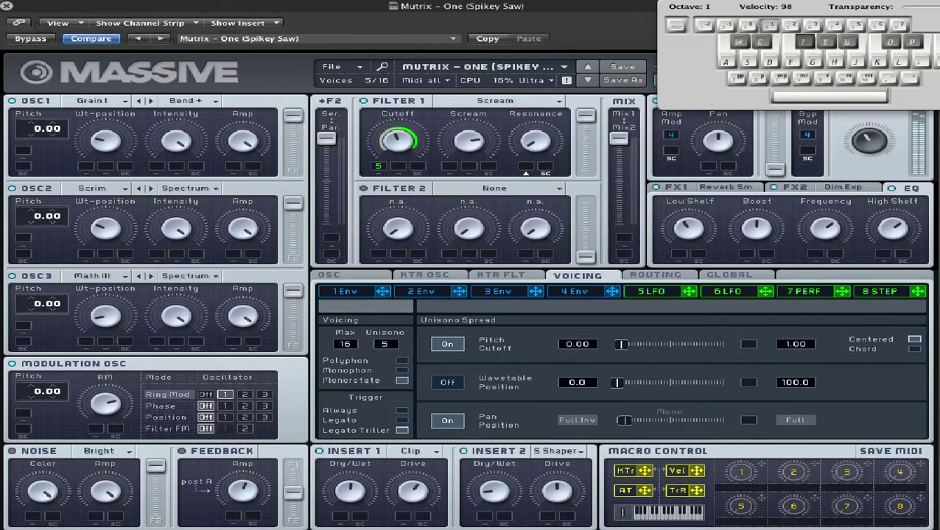
key(t)
key(t)
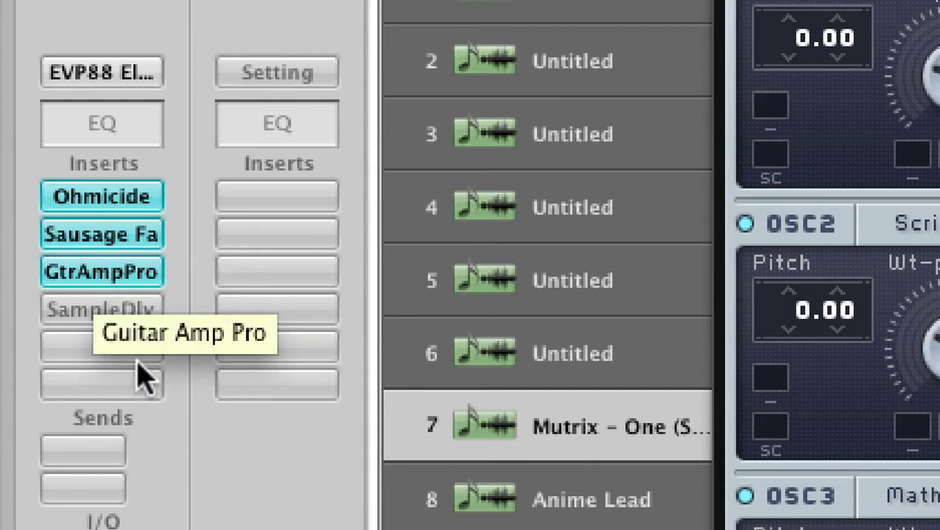
Step: Look through the third insert slot's effect list to locate the stereo Guitar Amp Pro among the amps and pedals
click(122, 278)
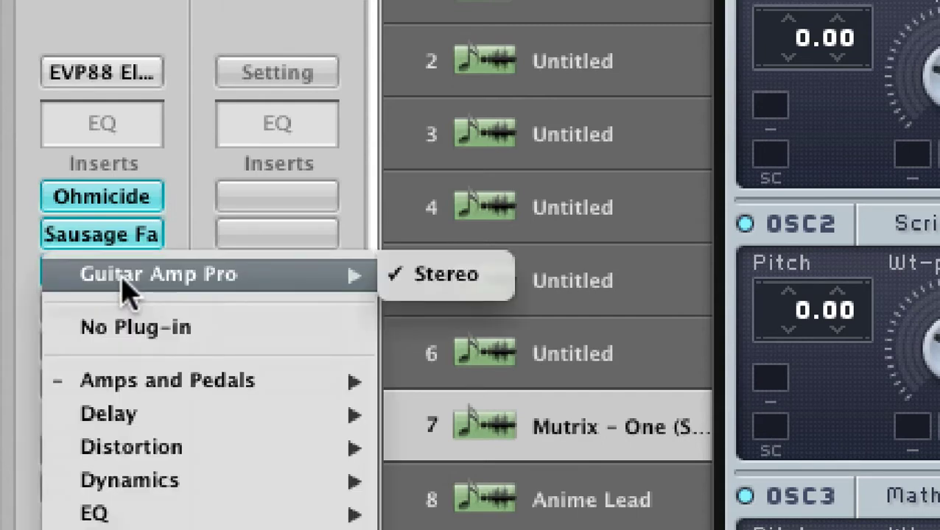
click(193, 186)
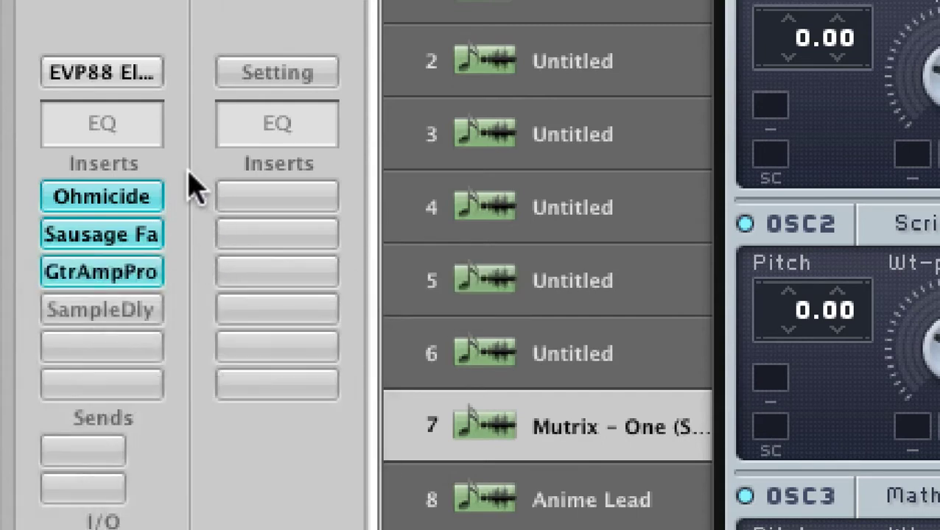
click(139, 280)
mouse_move(245, 383)
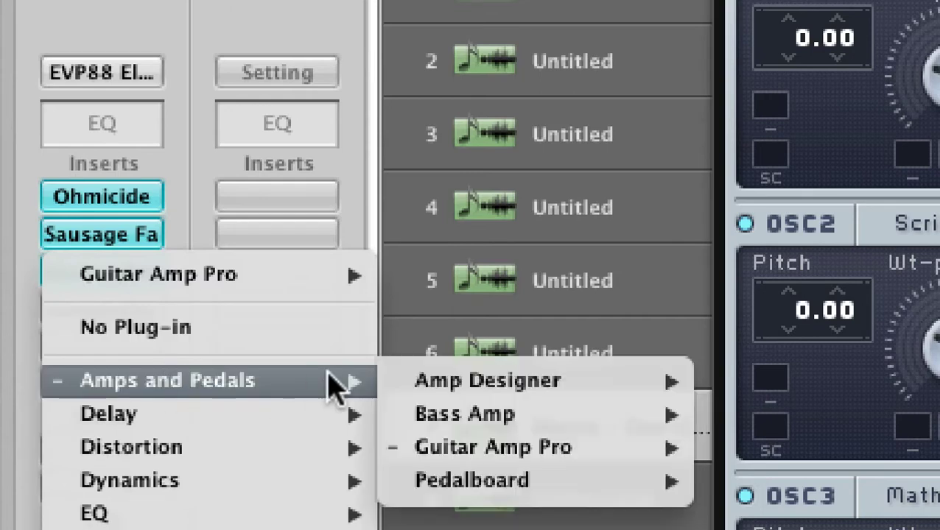
mouse_move(520, 450)
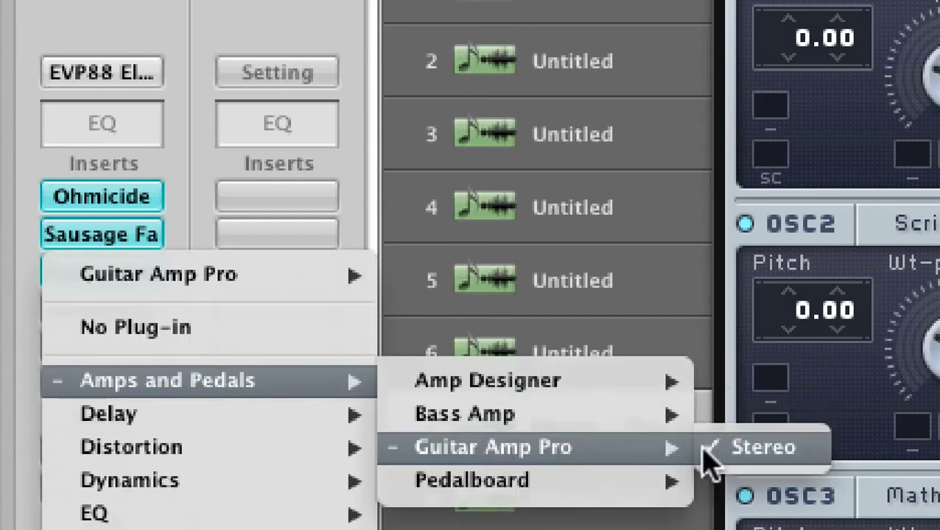
mouse_move(293, 383)
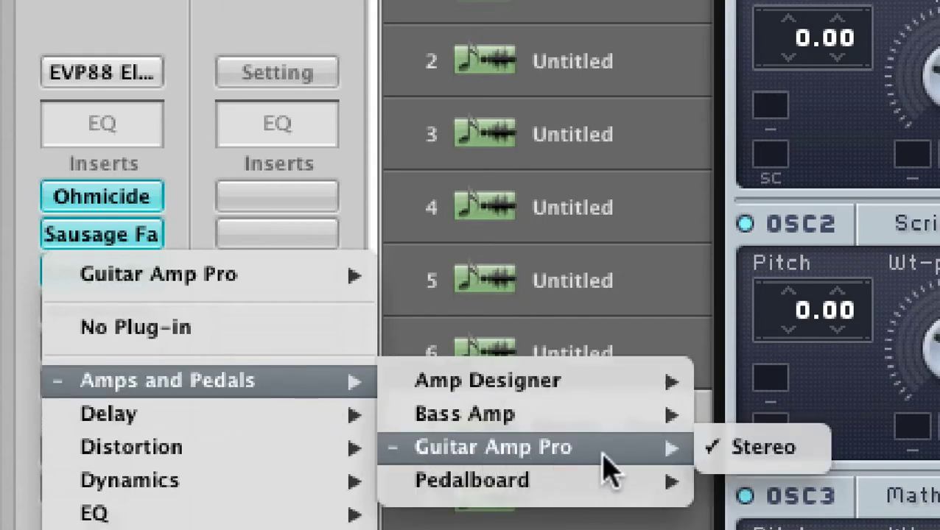
click(177, 10)
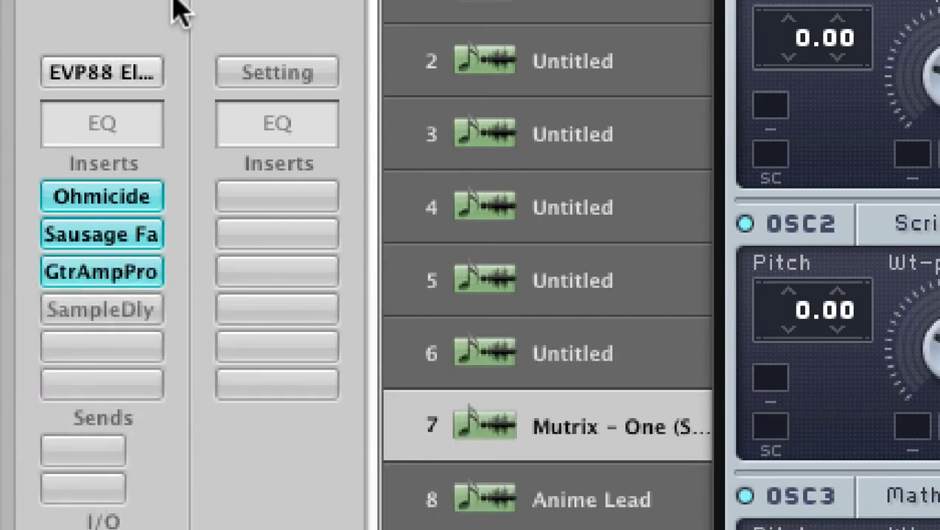
Step: Open the Ohmicide insert and examine band 1's shape, gain and distortion type settings
click(155, 208)
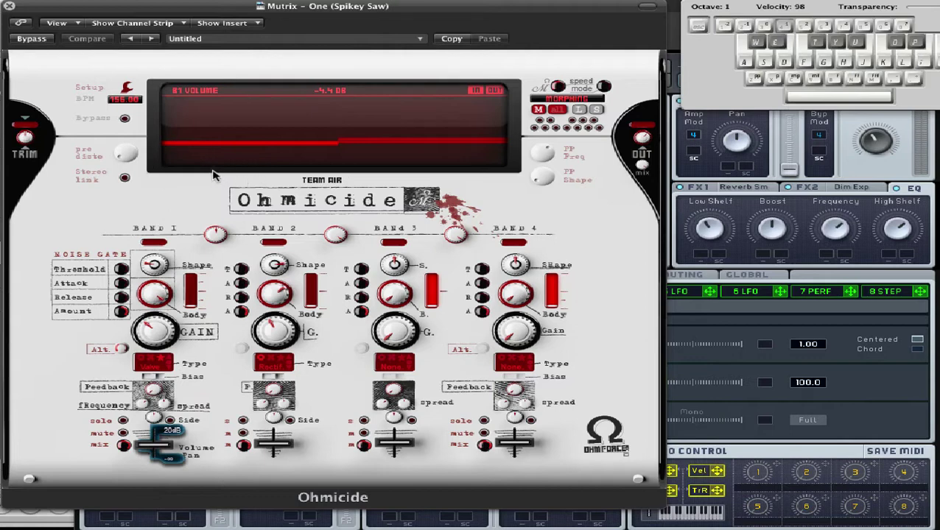
click(130, 156)
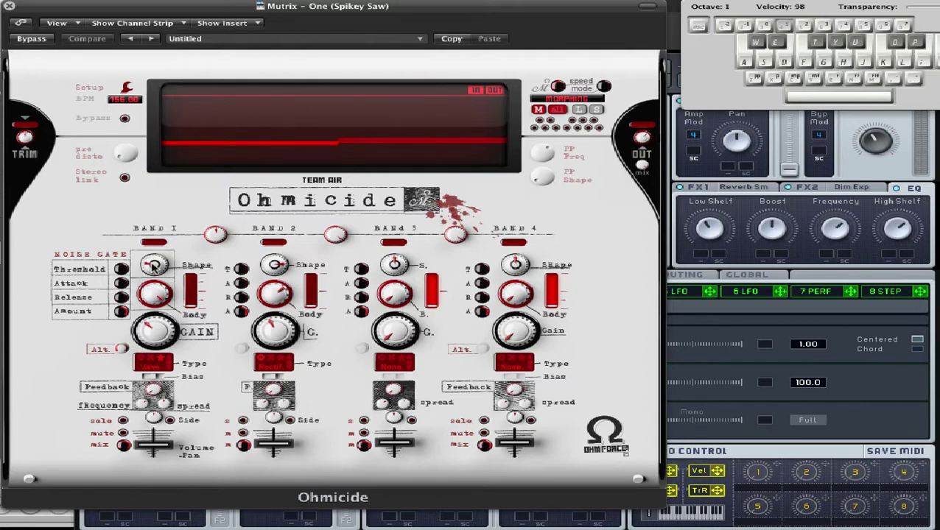
click(154, 265)
mouse_move(153, 336)
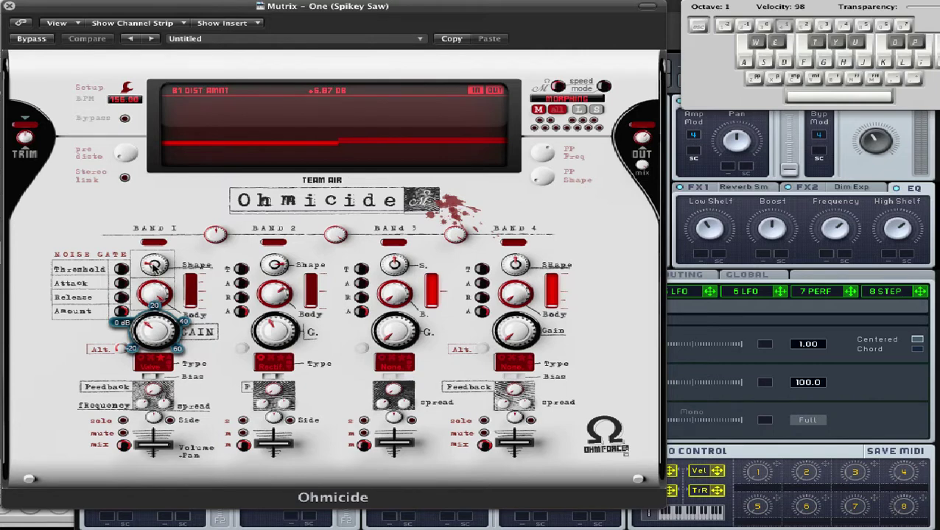
mouse_move(153, 266)
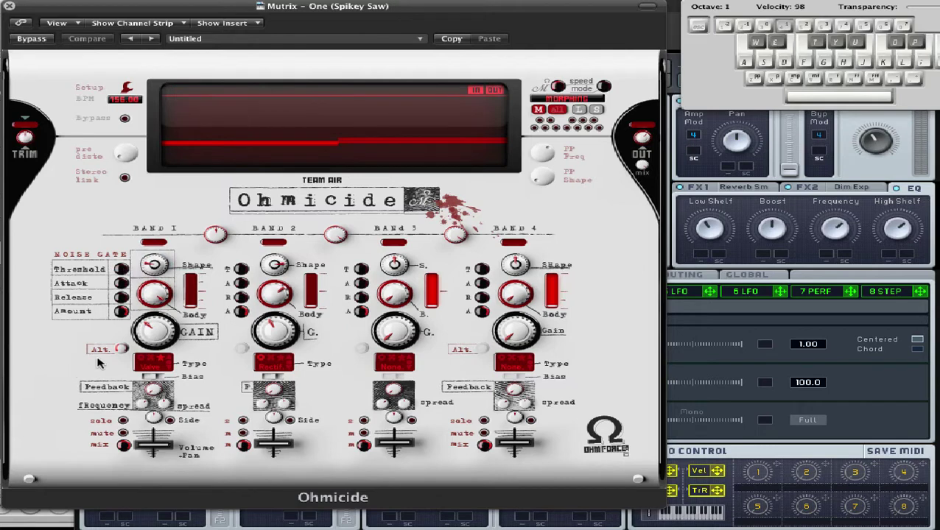
click(157, 372)
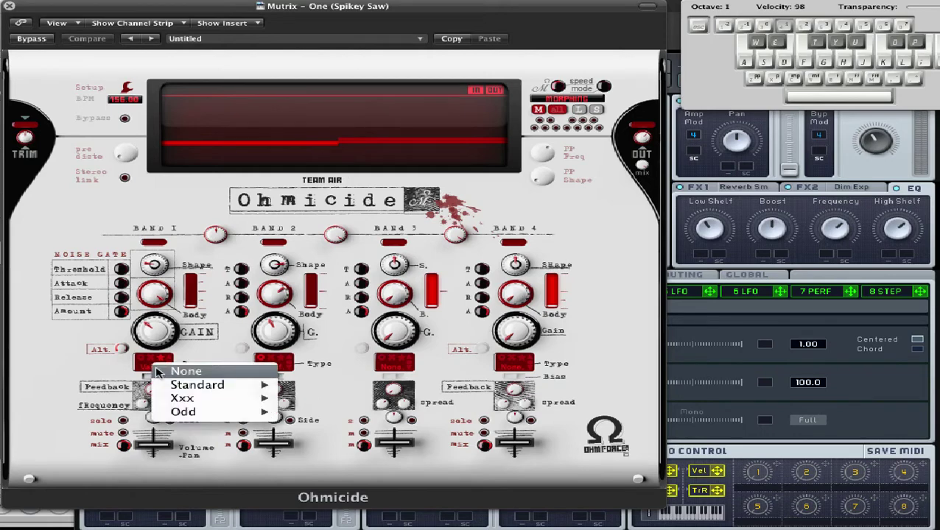
mouse_move(185, 385)
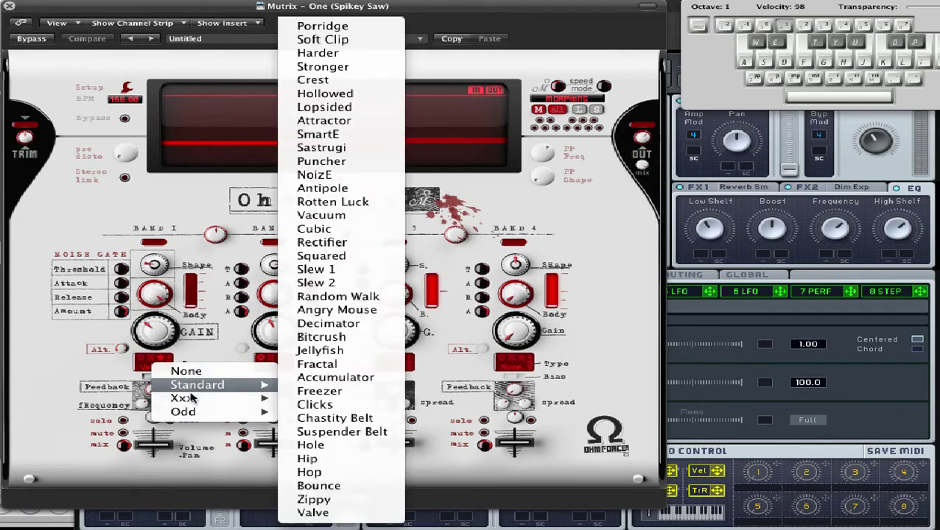
mouse_move(187, 413)
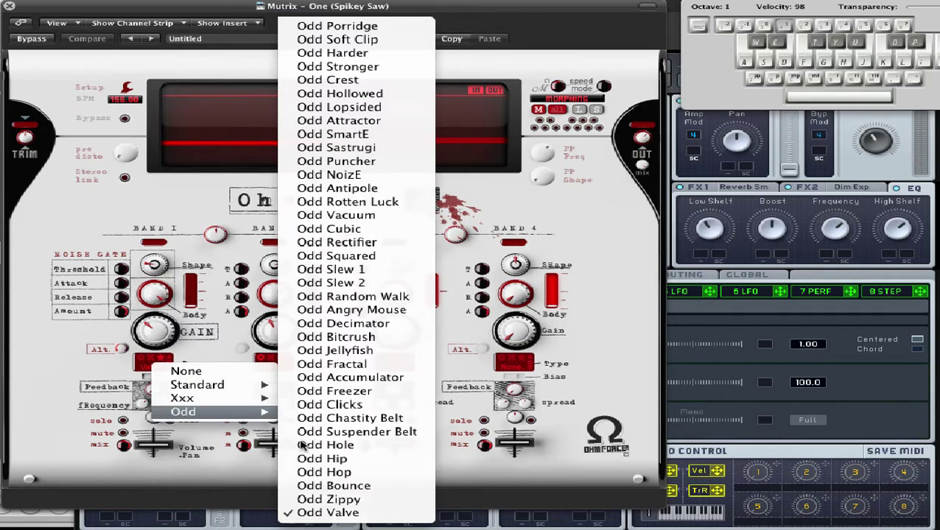
click(80, 370)
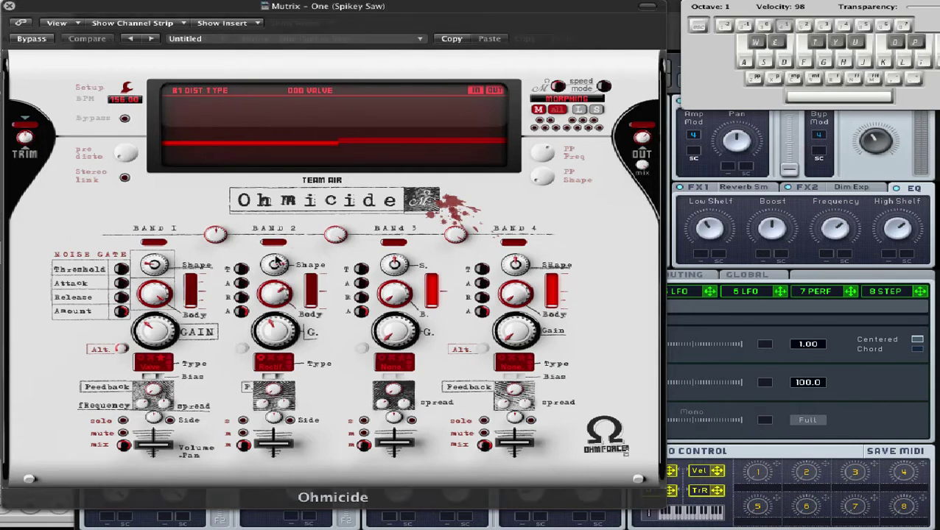
Step: Examine Ohmicide's band 2 shape, body, gain and distortion type, comparing its body amount with band 1
click(277, 265)
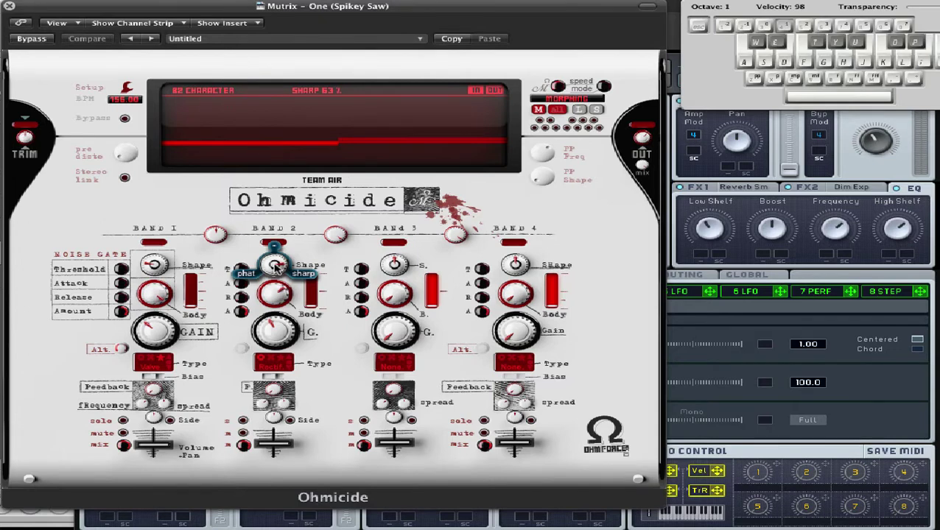
drag(274, 266, 275, 267)
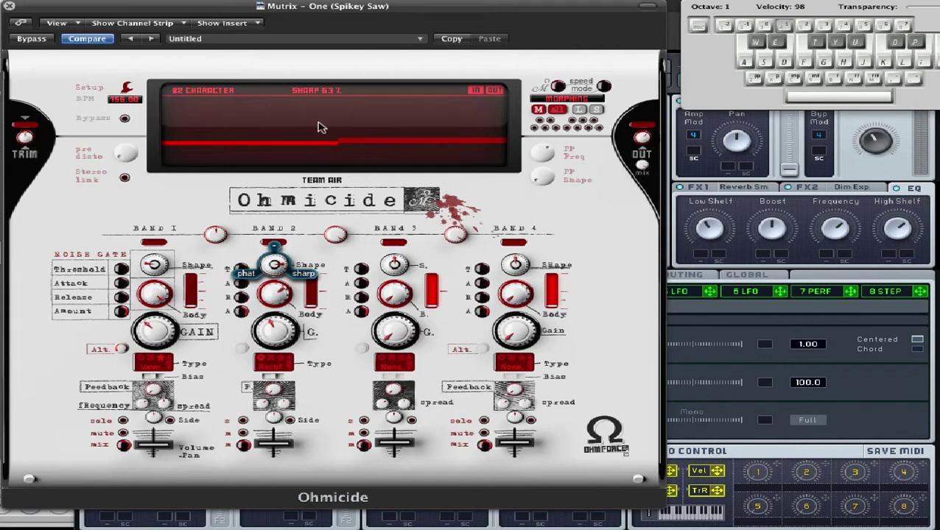
click(277, 293)
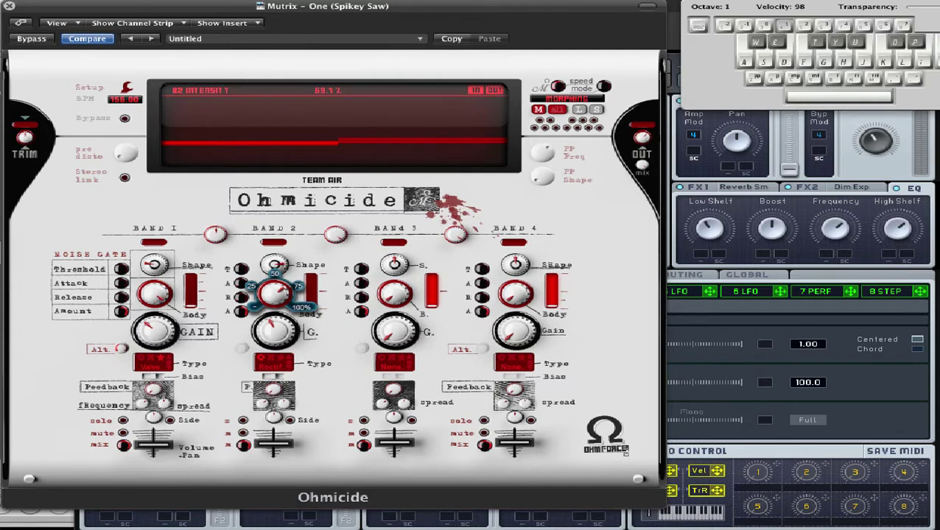
click(154, 295)
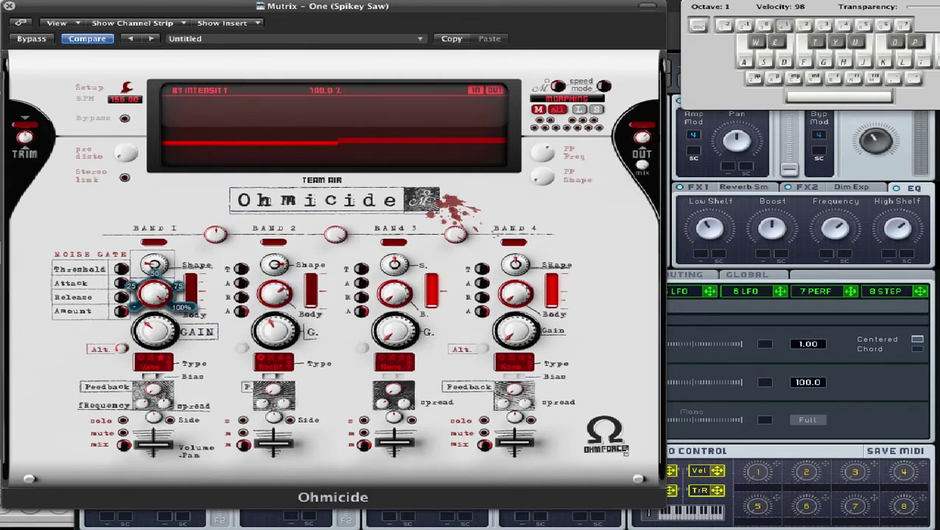
click(282, 339)
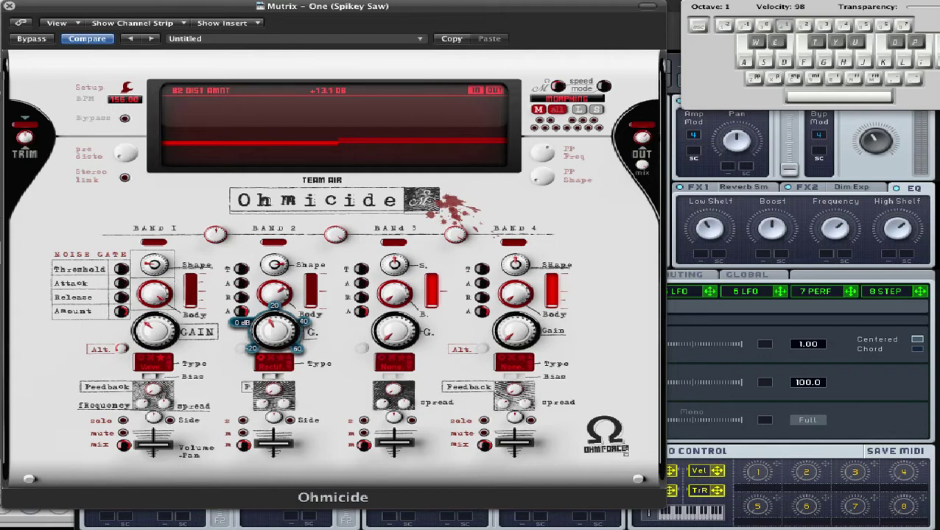
click(266, 371)
mouse_move(285, 389)
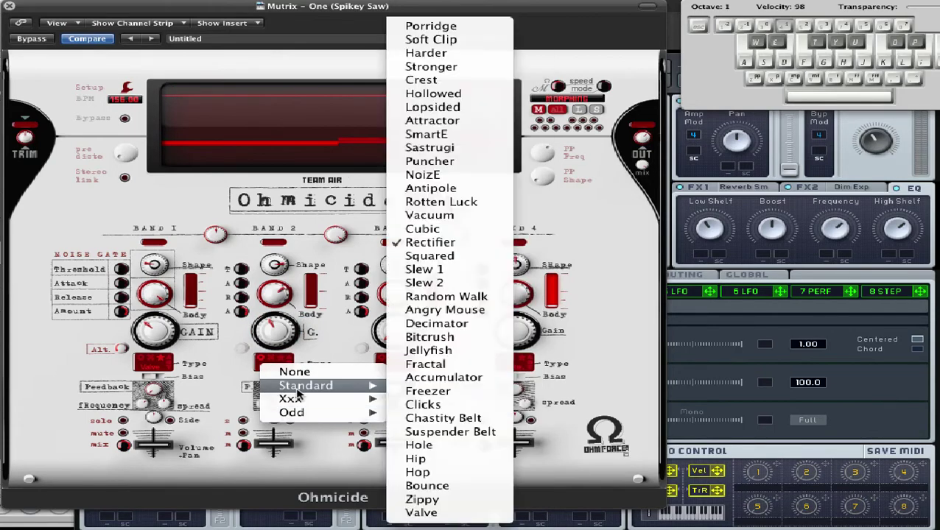
click(224, 359)
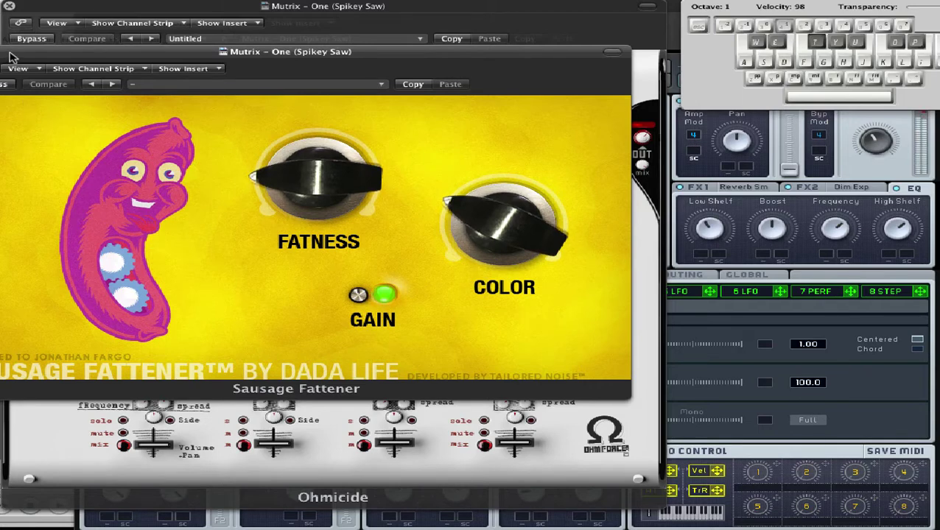
Step: Play a note with Sausage Fattener shown, and close the Sausage Fattener and Ohmicide windows
key(t)
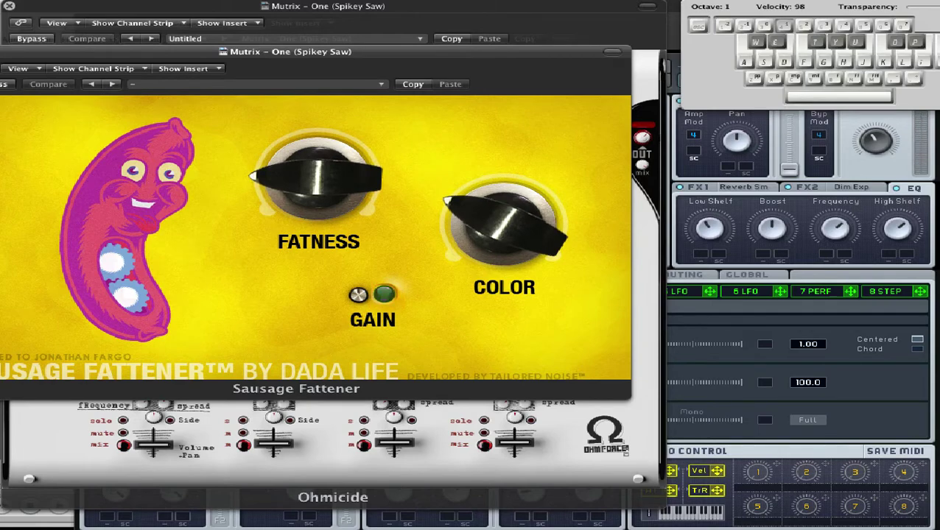
key(super+w)
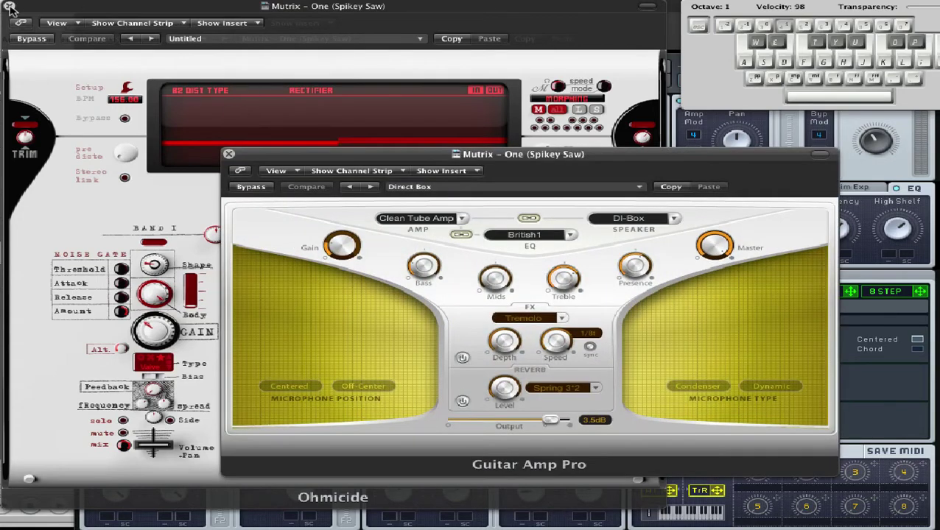
click(9, 6)
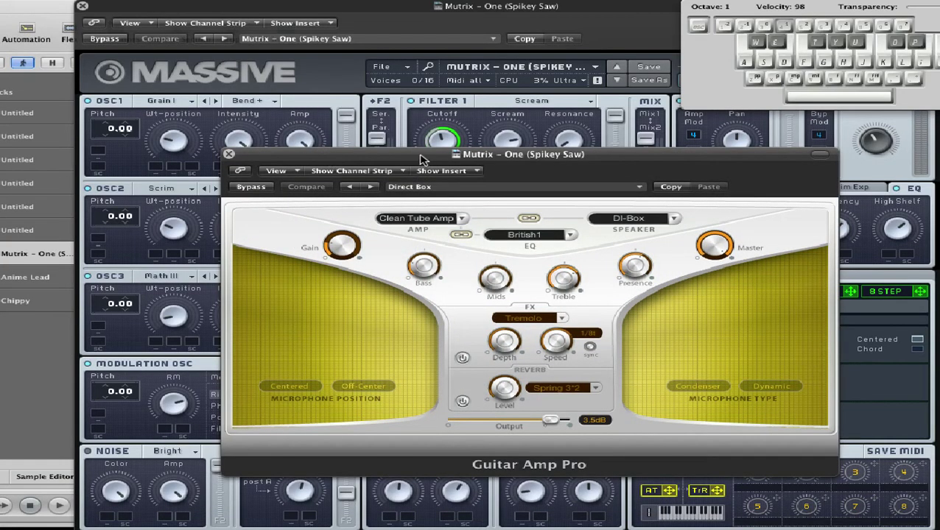
Step: Reposition the Guitar Amp Pro window and view its Clean presets to locate Direct Box
drag(422, 158, 212, 91)
click(233, 122)
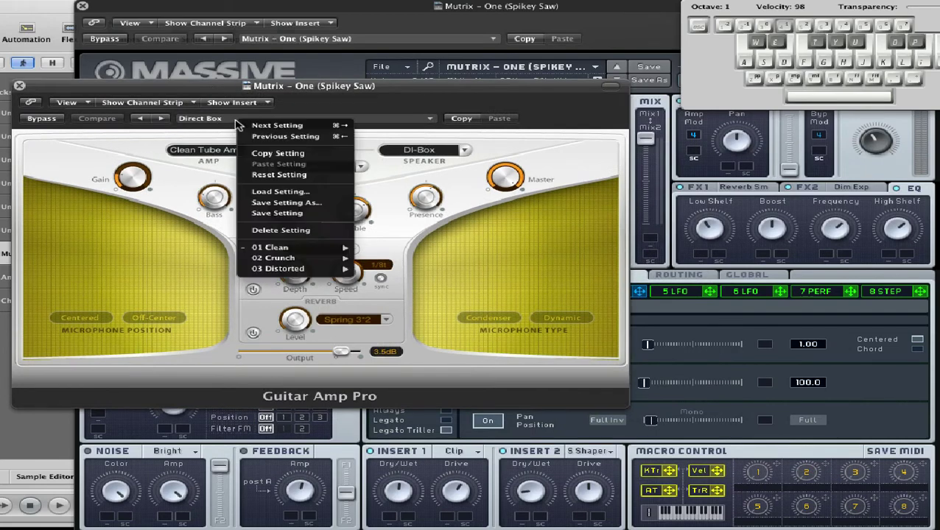
mouse_move(324, 249)
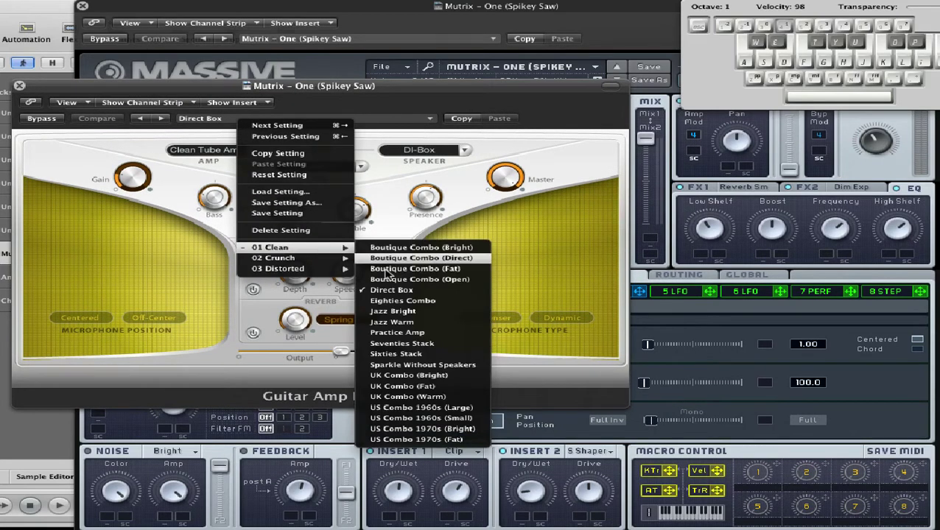
click(177, 186)
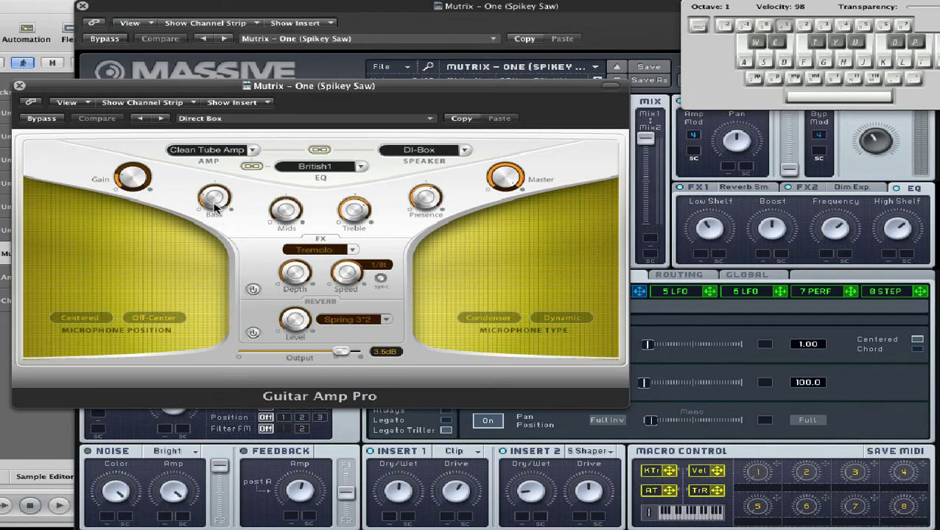
Step: Check the Bass, Mids and Treble amounts in Guitar Amp Pro and close its window
mouse_move(214, 208)
drag(280, 215, 282, 239)
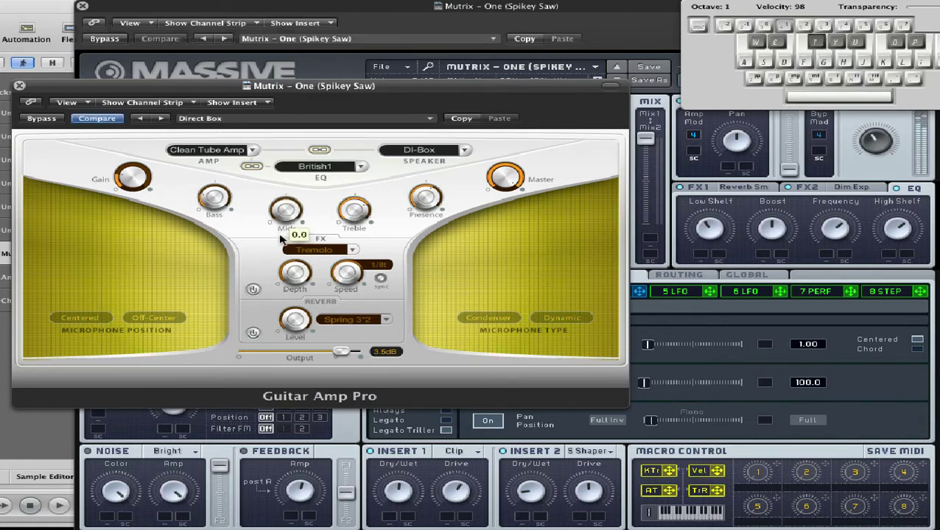
click(358, 213)
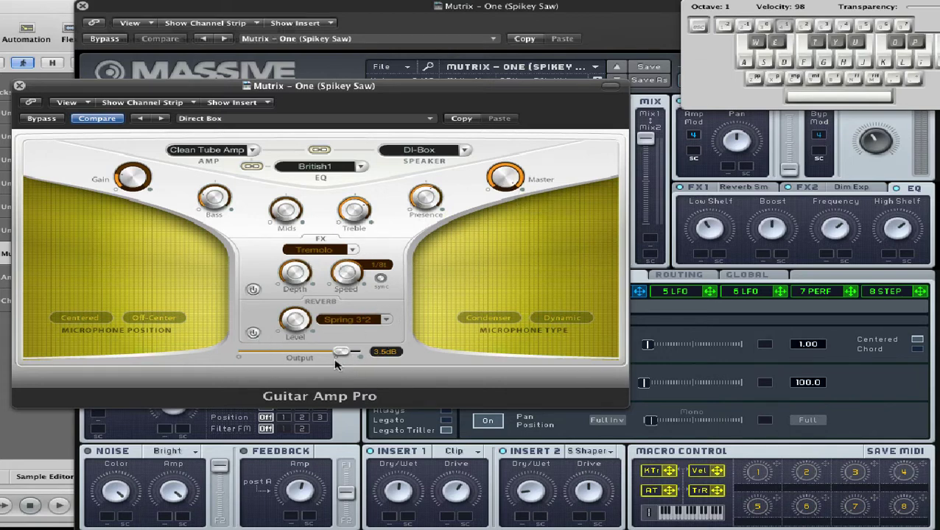
click(21, 86)
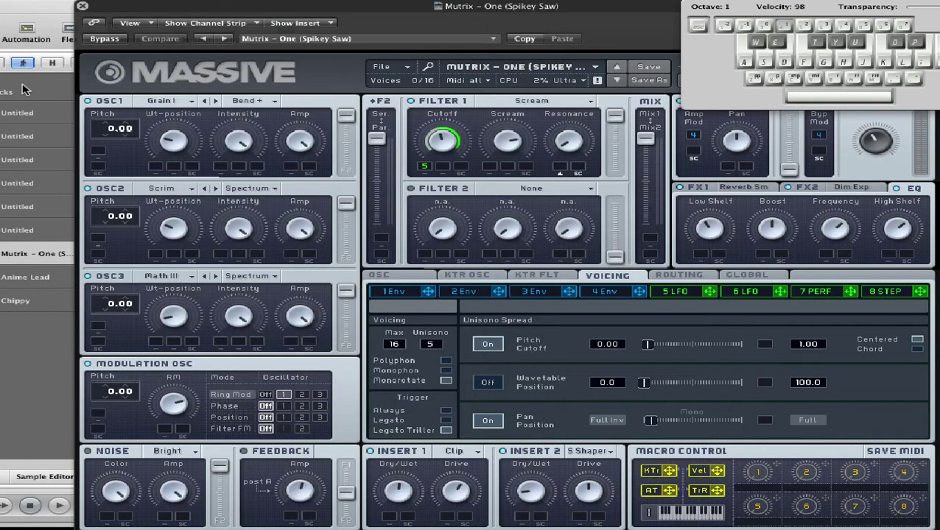
Step: Play notes on the patch, switch to iTunes to hear the song One for comparison, and return to Massive
key(h)
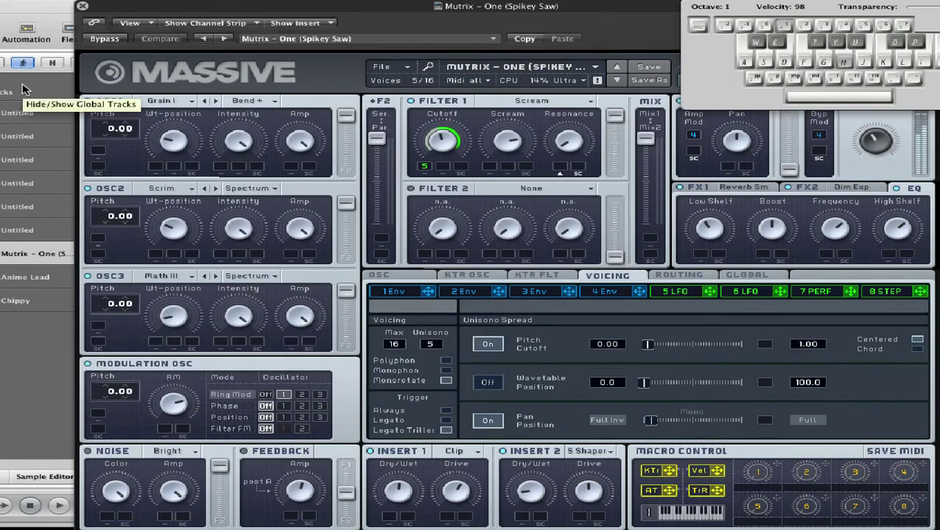
key(y)
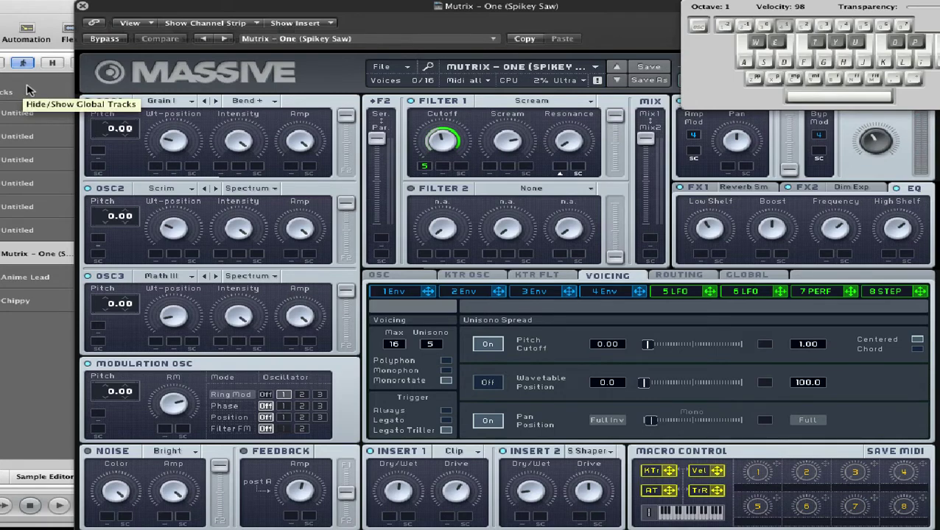
key(super+Tab)
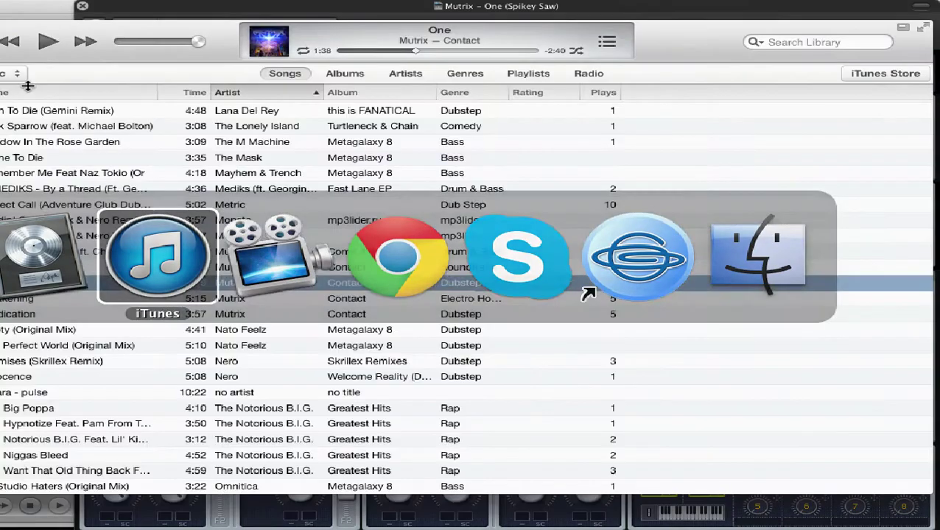
click(53, 42)
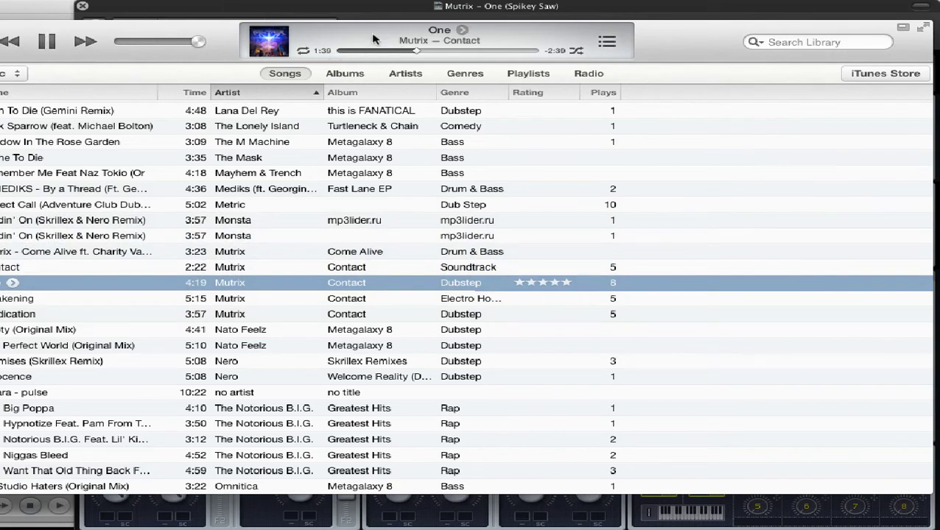
click(224, 10)
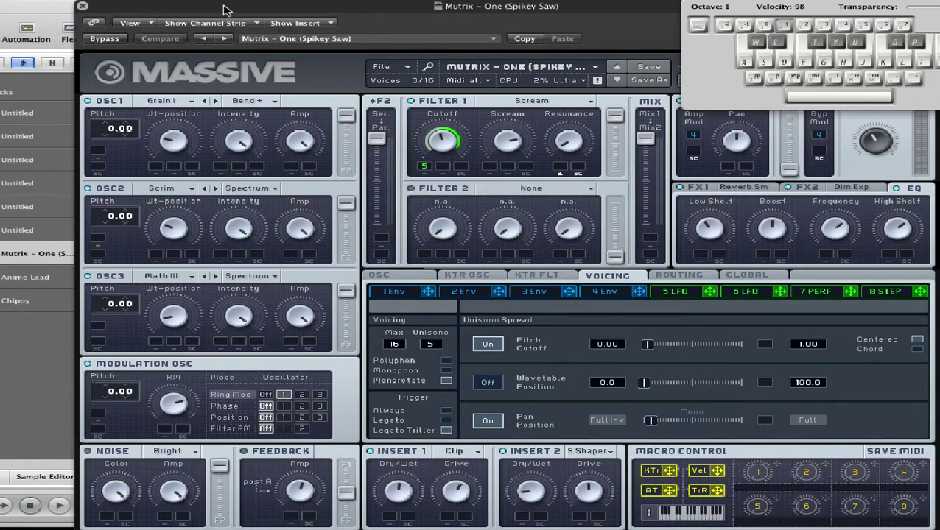
Step: Play a short run of notes on the Spikey Saw patch, compare it with One in iTunes, and switch back to Logic
key(t)
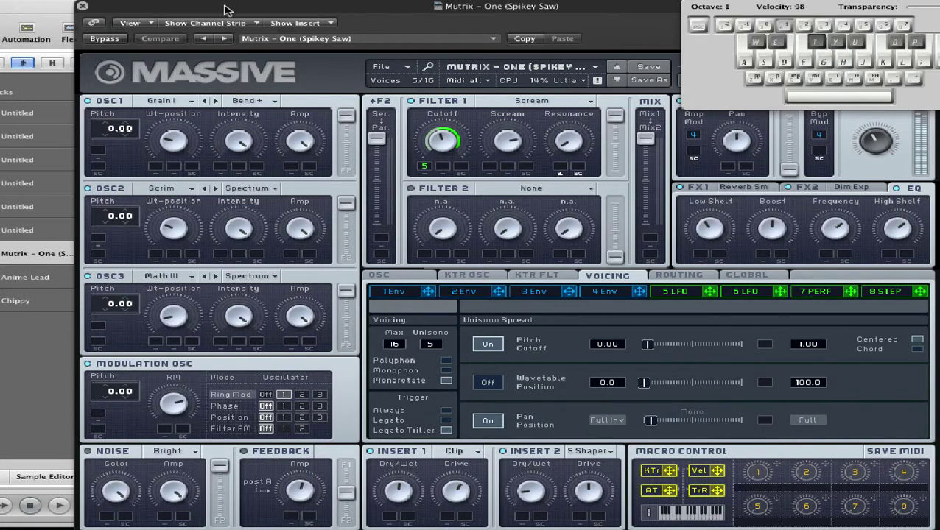
key(h)
key(y)
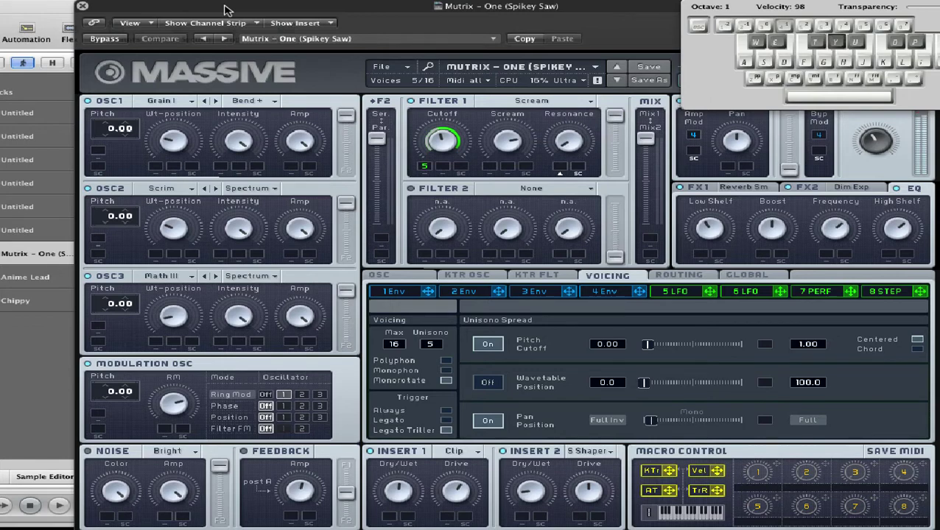
key(g)
key(super+Tab)
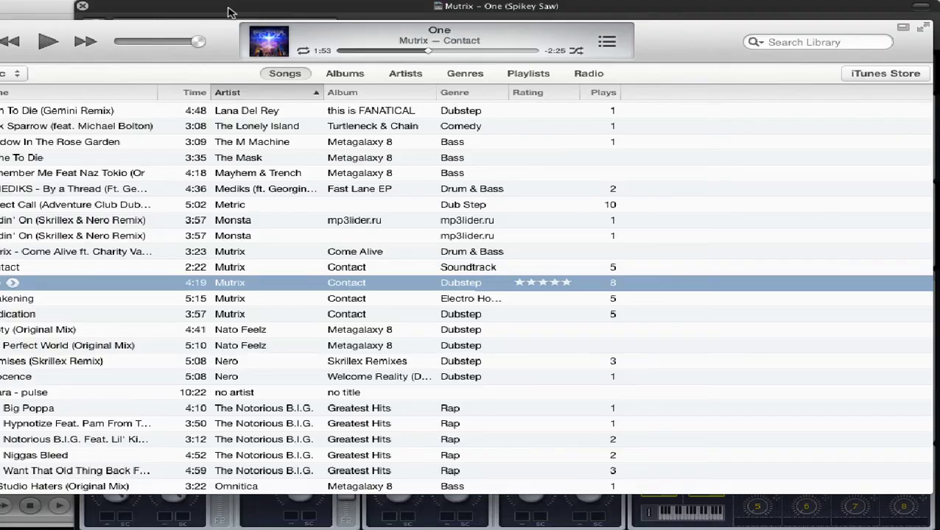
key(super+Tab)
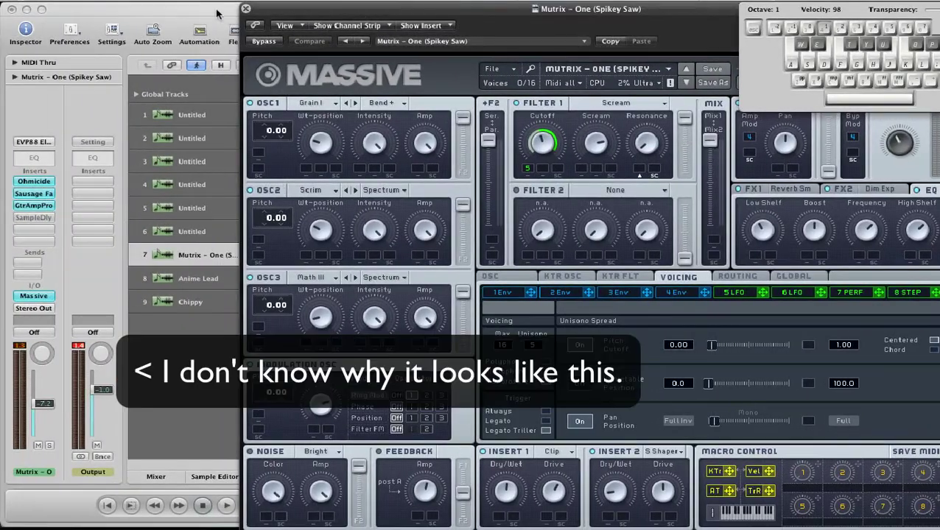
Step: Move the Massive window so its whole panel is in view, and play more notes on the patch
drag(314, 13, 196, 6)
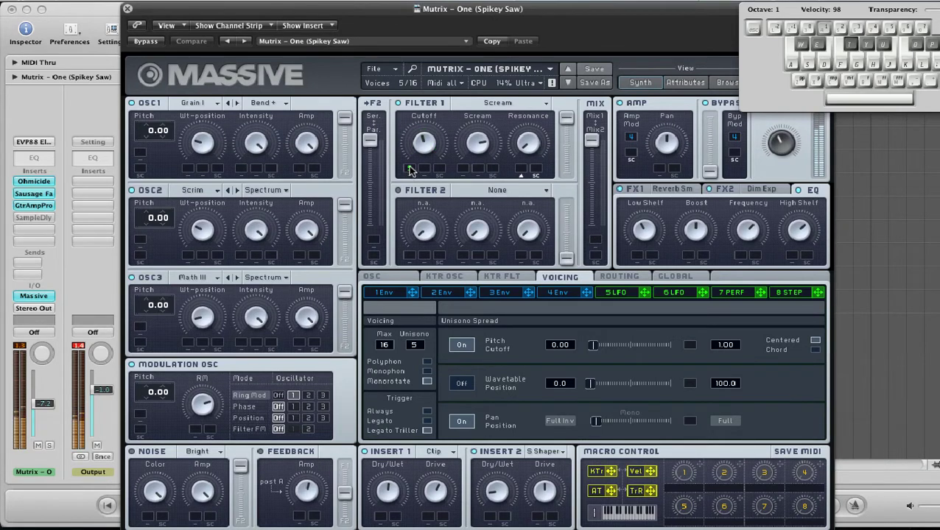
key(2)
key(z)
key(h)
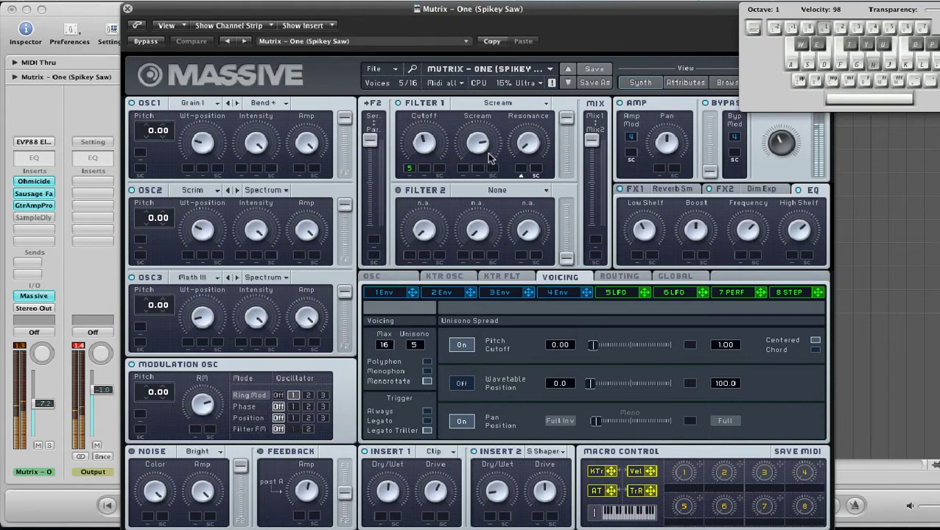
key(k)
key(d)
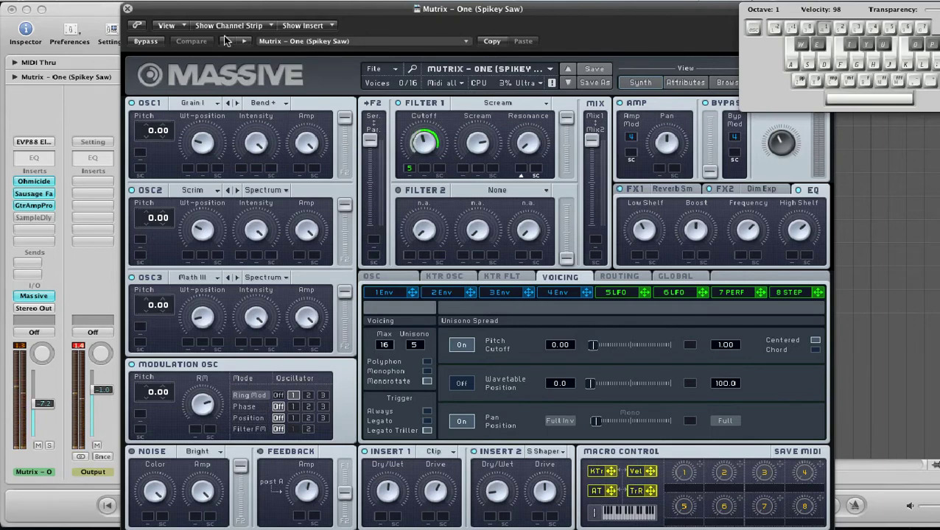
Step: Close the Massive window and play the cycled region on track 3 in the arrangement, stopping near the end of bar 8
click(127, 9)
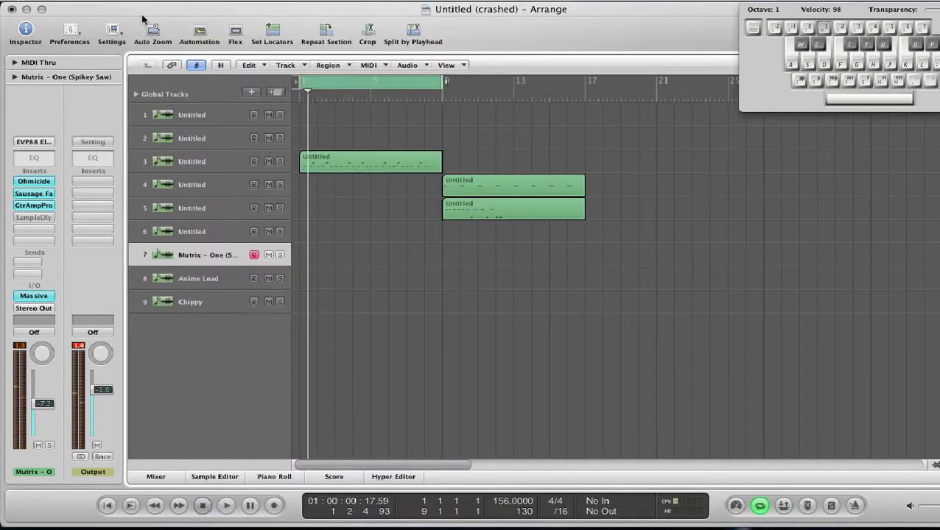
mouse_move(376, 85)
mouse_down()
mouse_move(519, 84)
mouse_move(368, 84)
mouse_up()
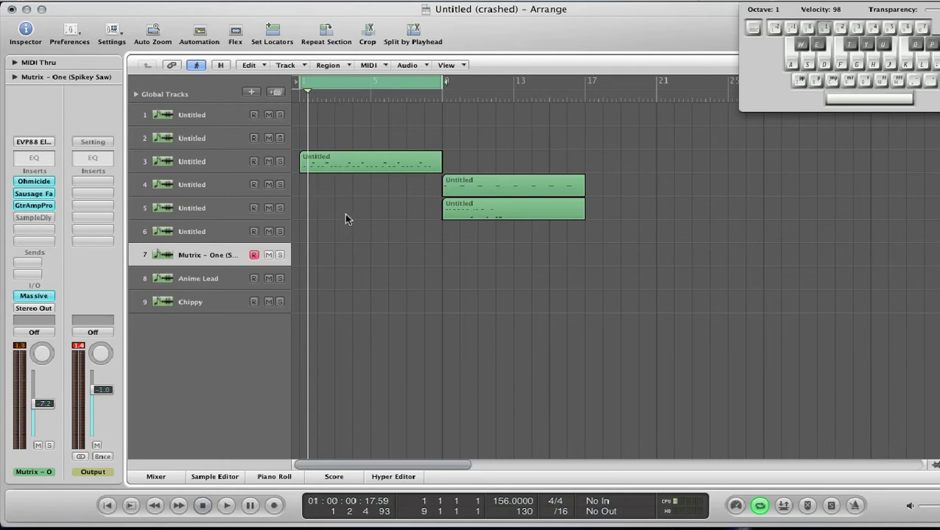
key(space)
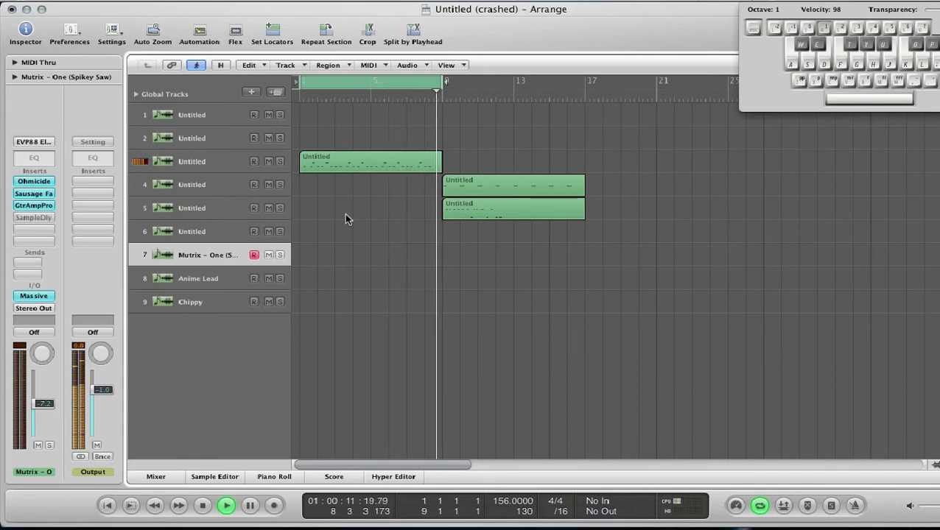
key(space)
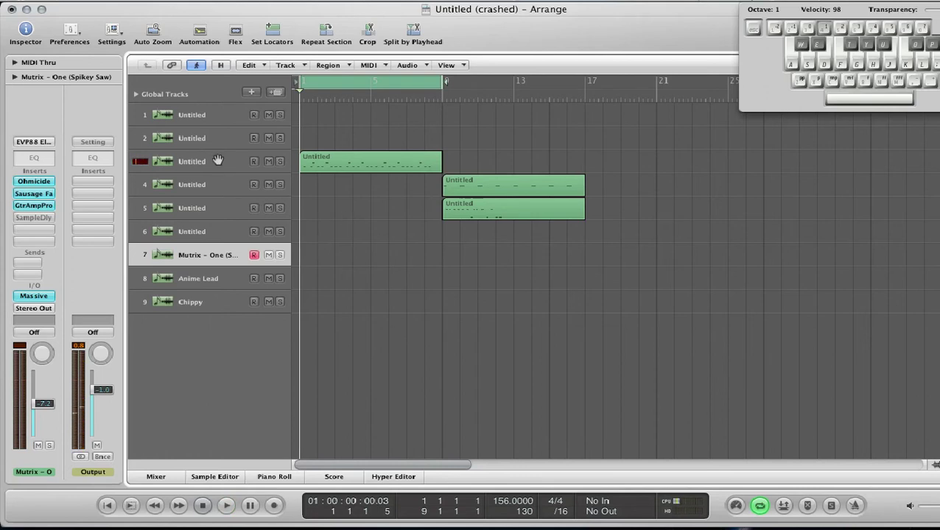
Step: Select track 3 to view its channel strip, and select the Anime Lead track
click(218, 160)
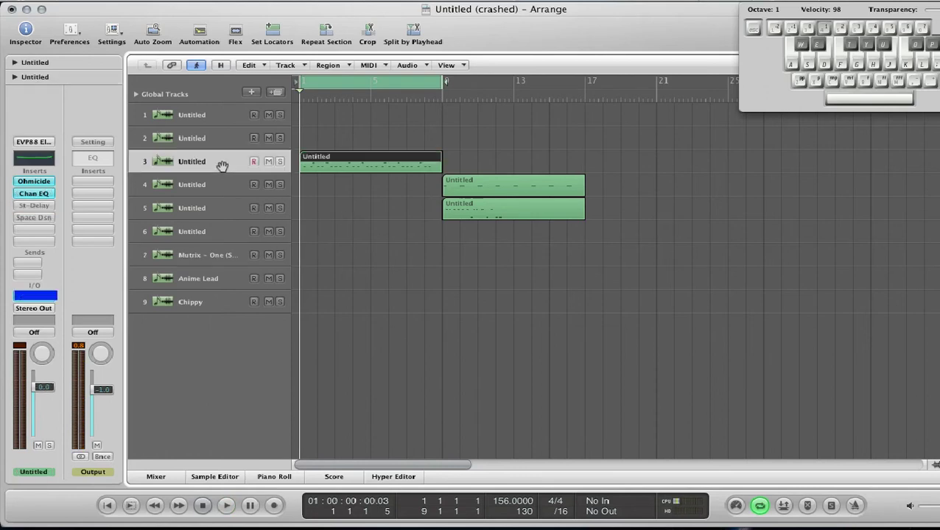
click(169, 262)
click(197, 278)
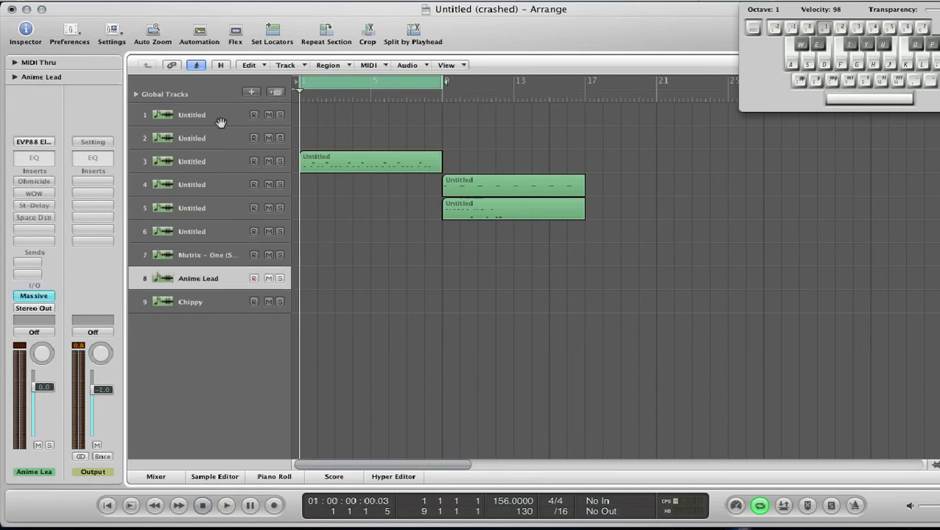